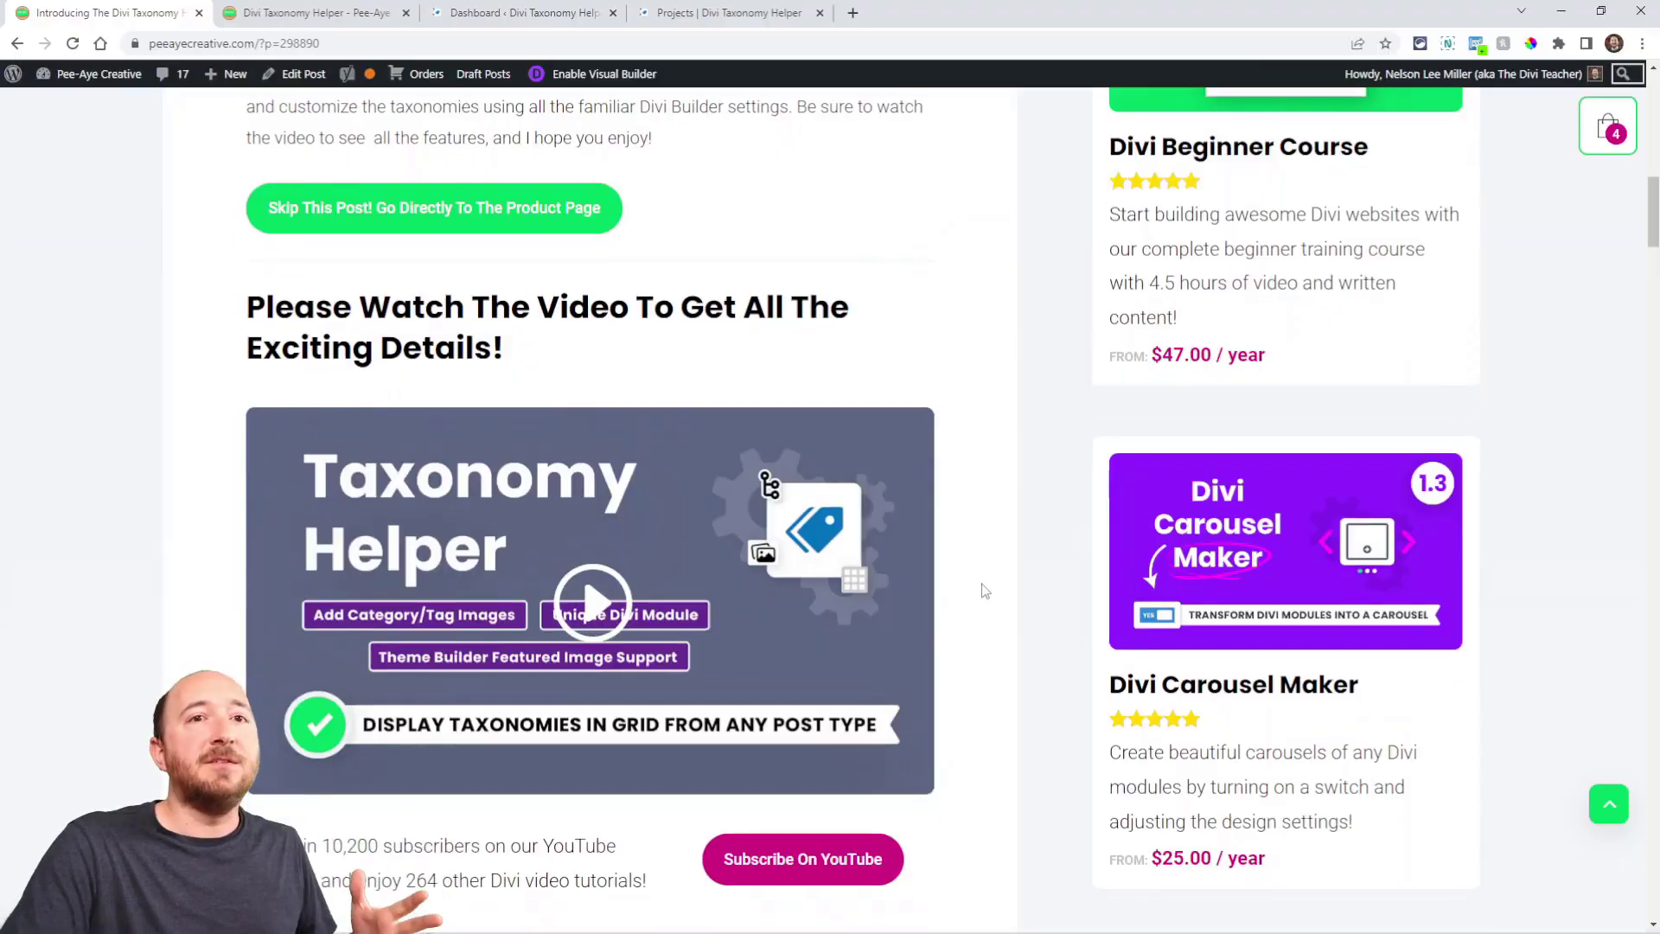
scroll(983, 590, down, 4)
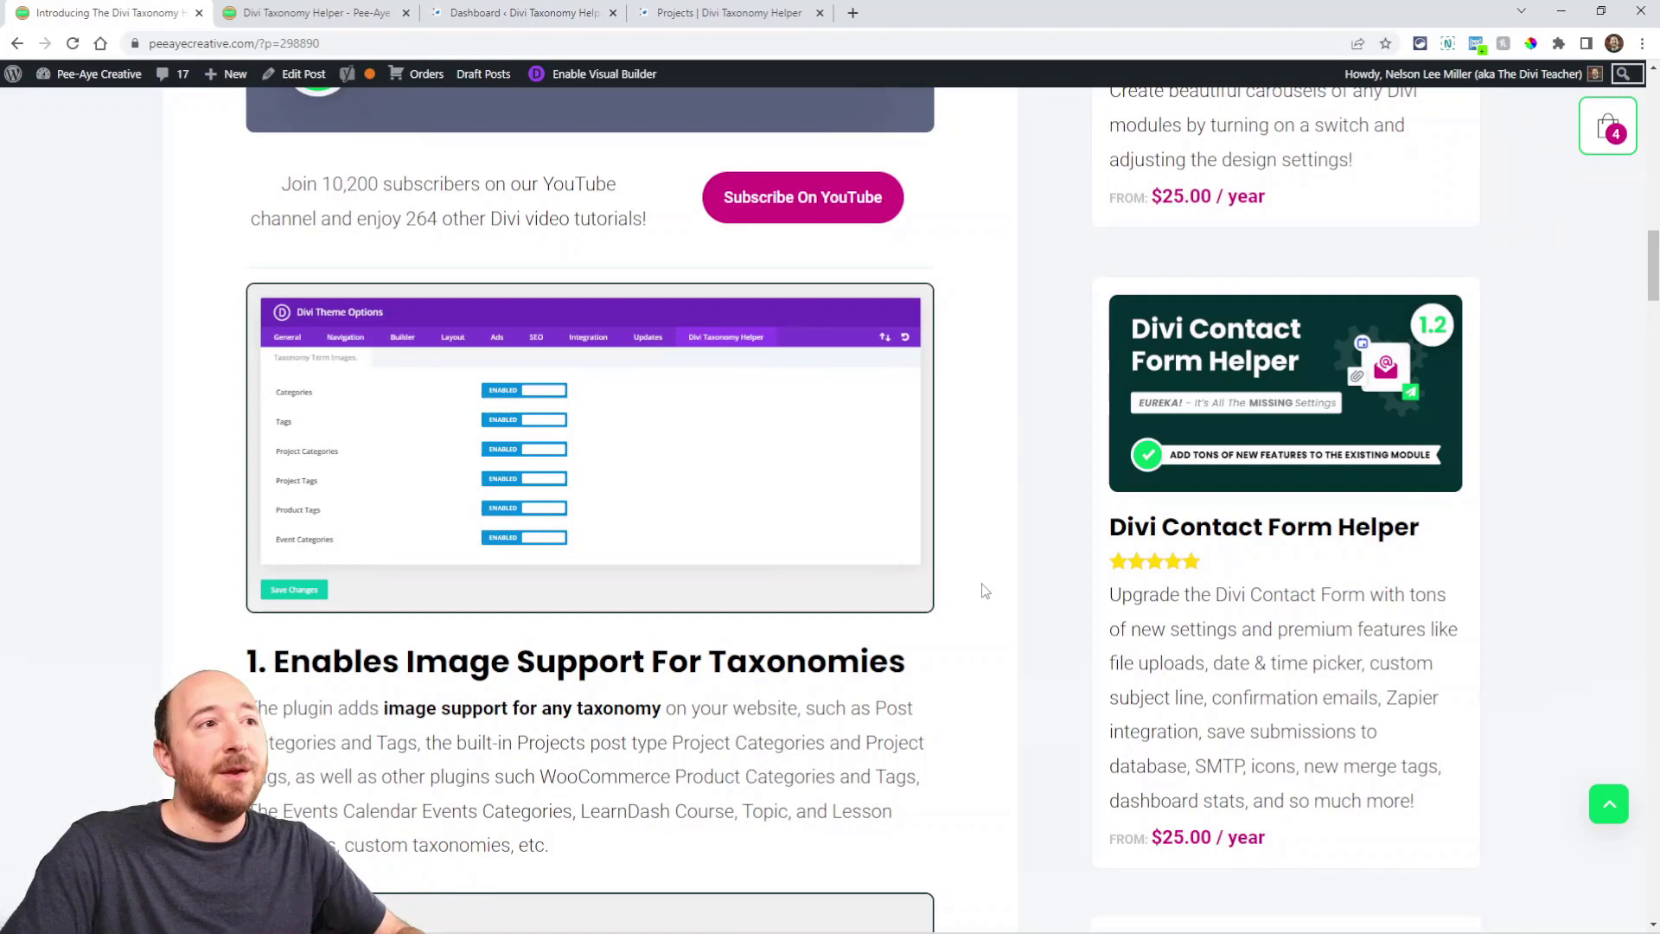
- Skim the Taxonomy Helper announcement post, then switch to the demo site's WordPress dashboard tab
scroll(983, 588, up, 4)
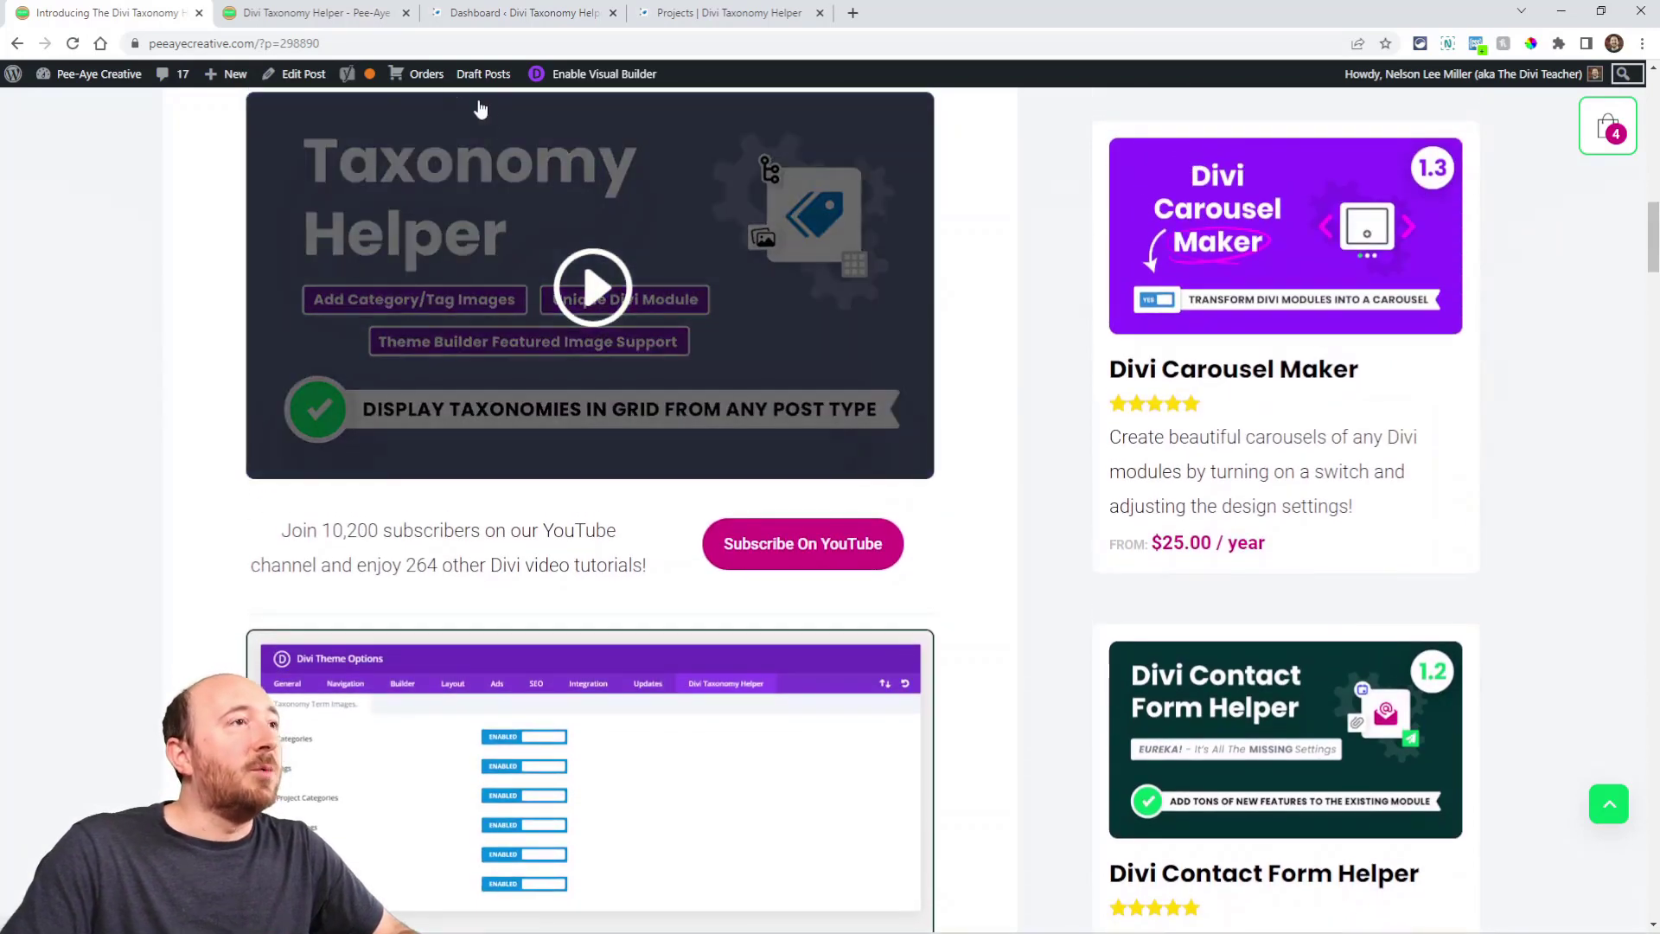
click(489, 17)
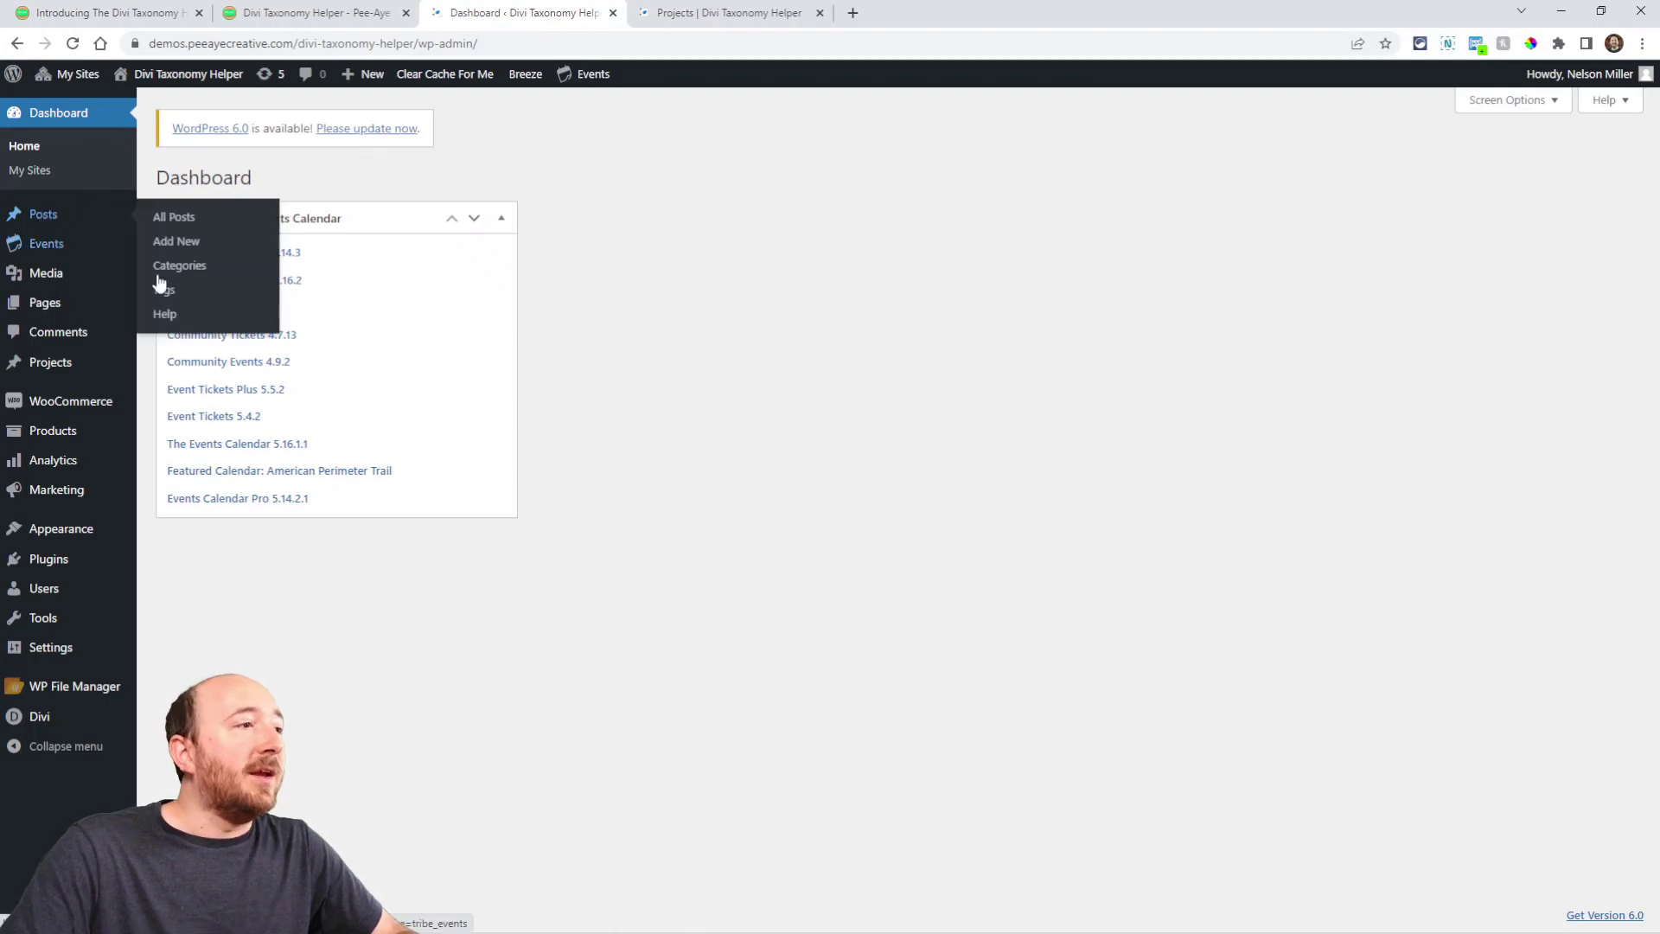
- Check the taxonomy image settings on the Divi Taxonomy Helper tab of Theme Options, then head to Theme Builder
click(165, 719)
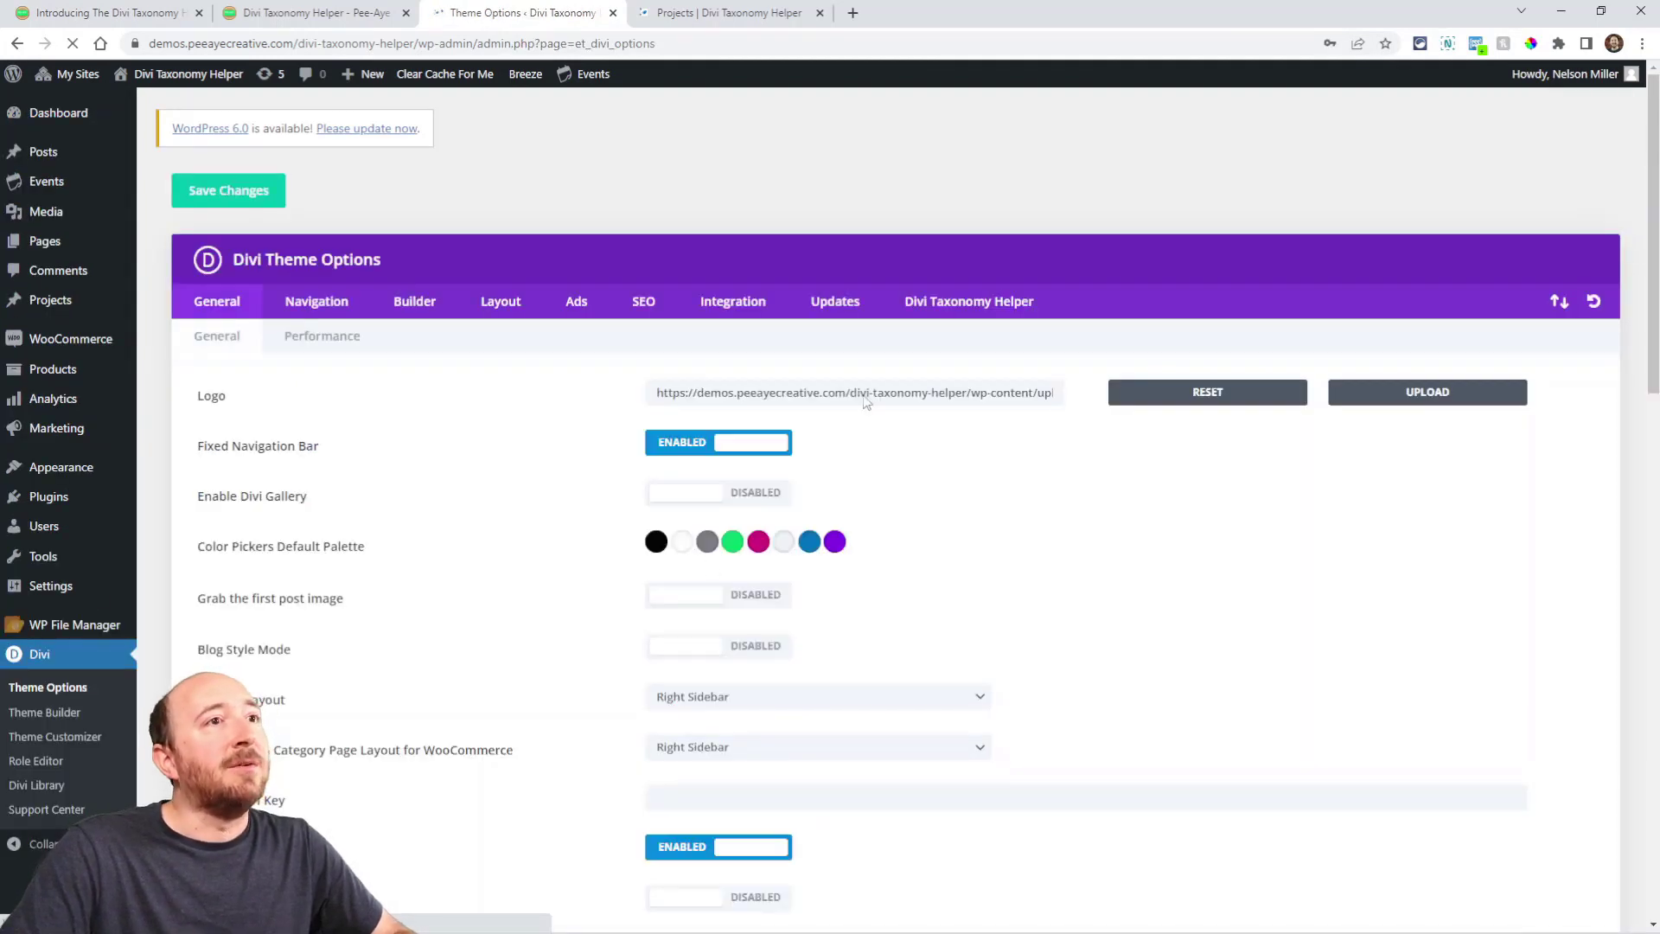
click(946, 311)
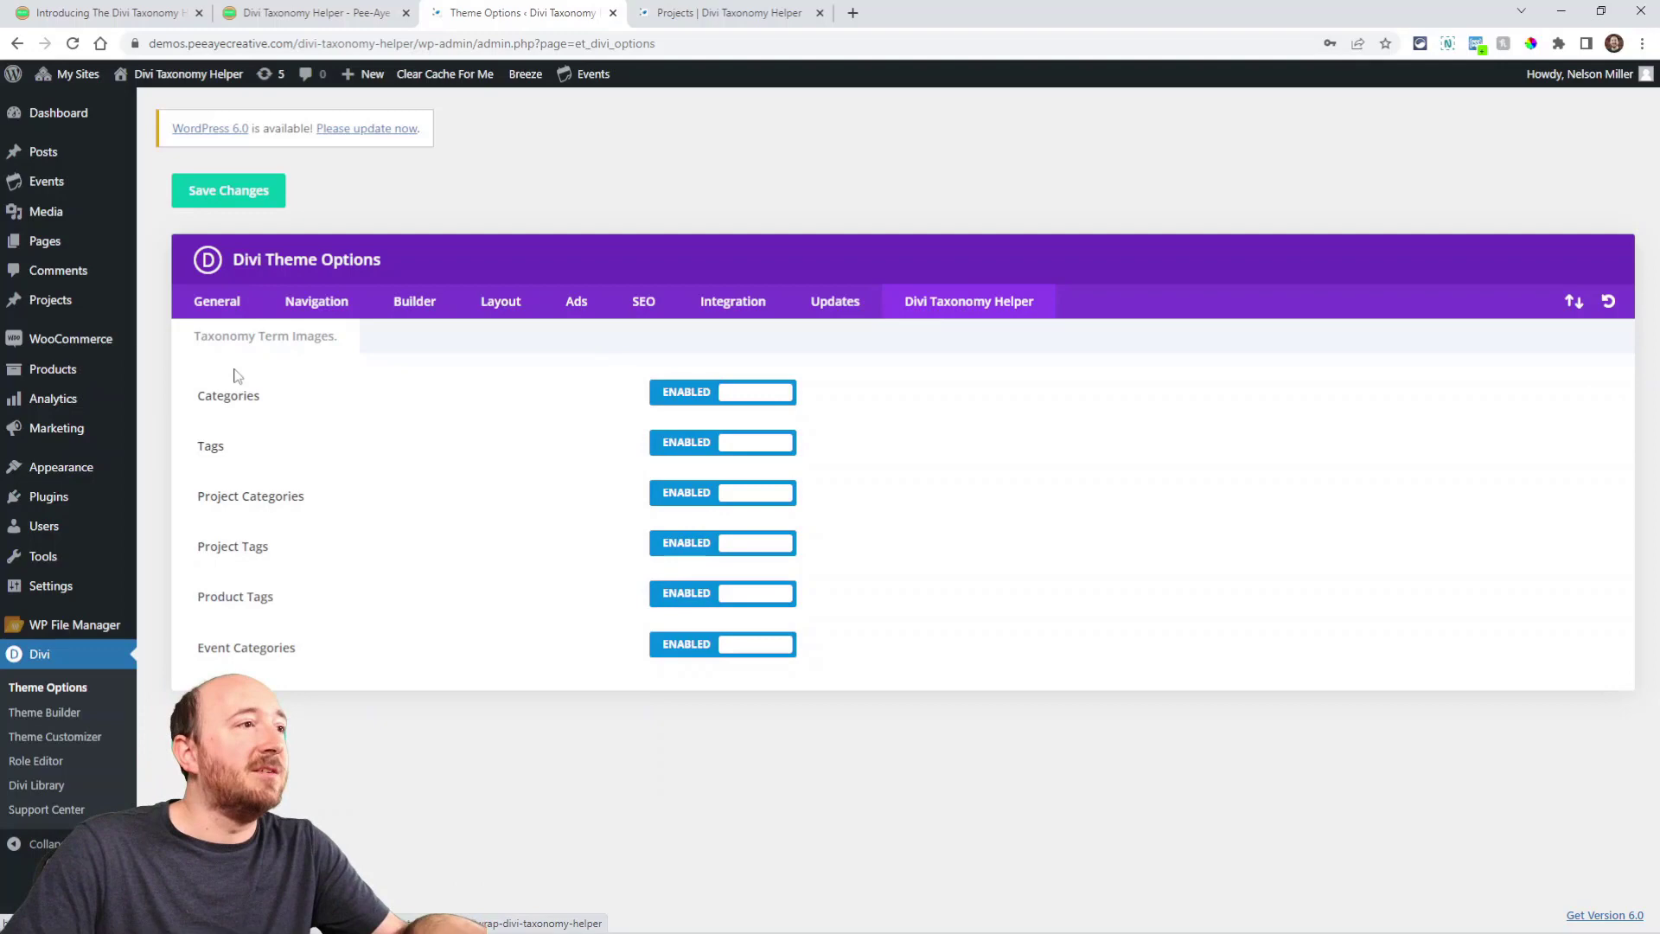
mouse_move(81, 160)
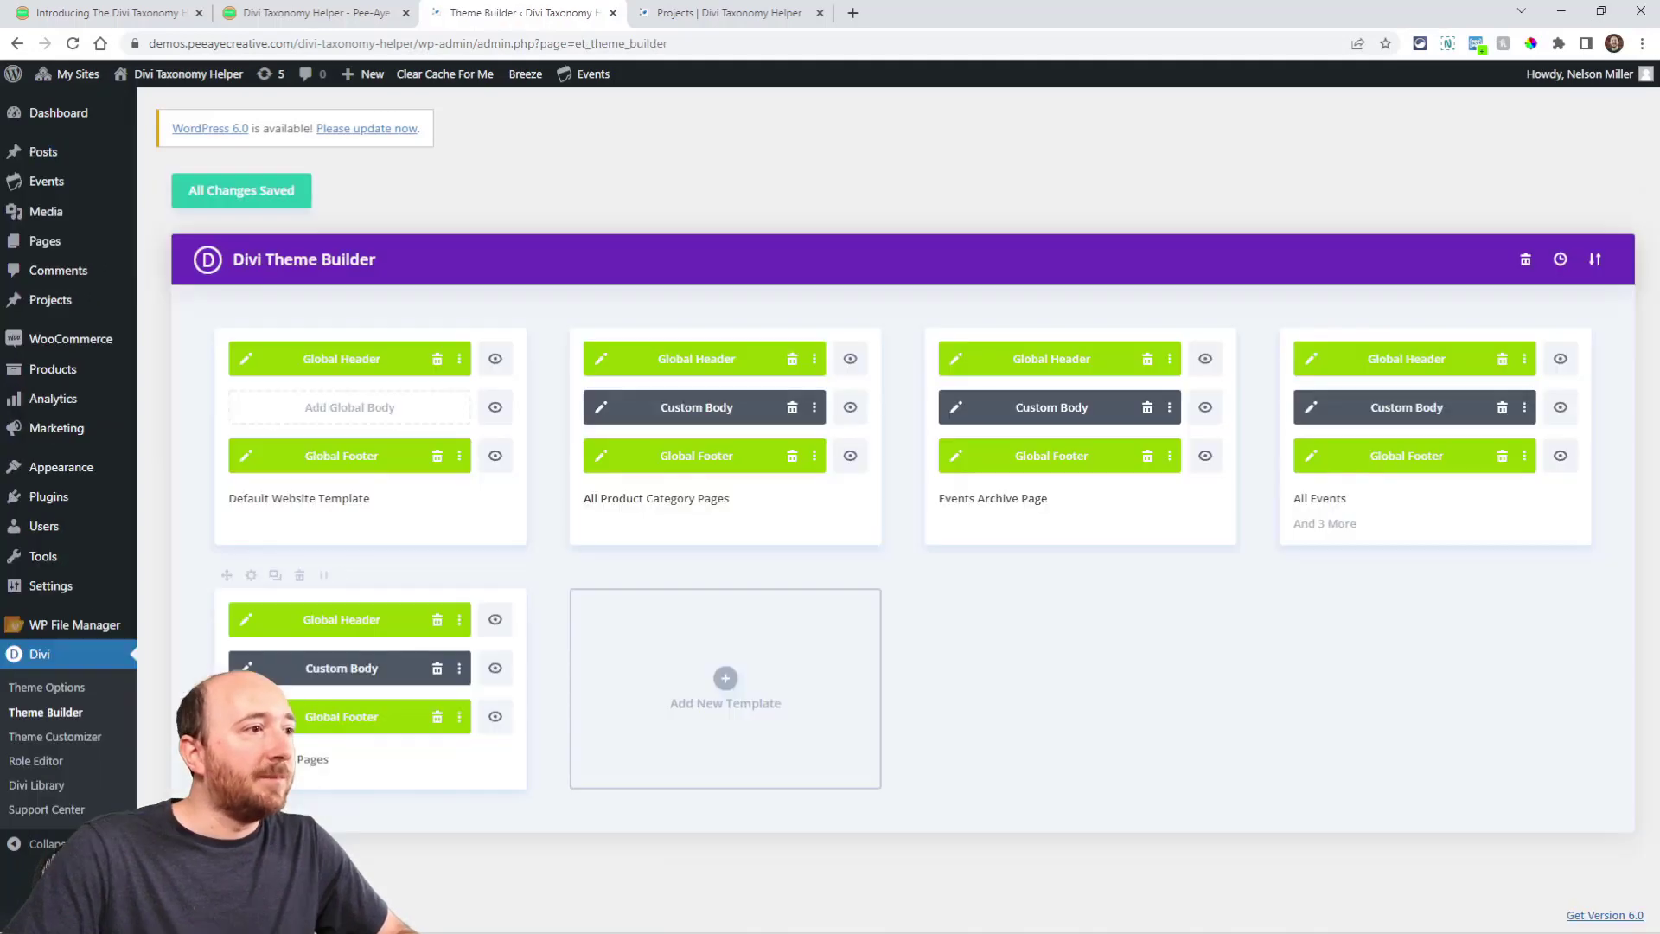
- In the All Category Pages body layout, confirm the title section's background image is Featured Image
click(246, 668)
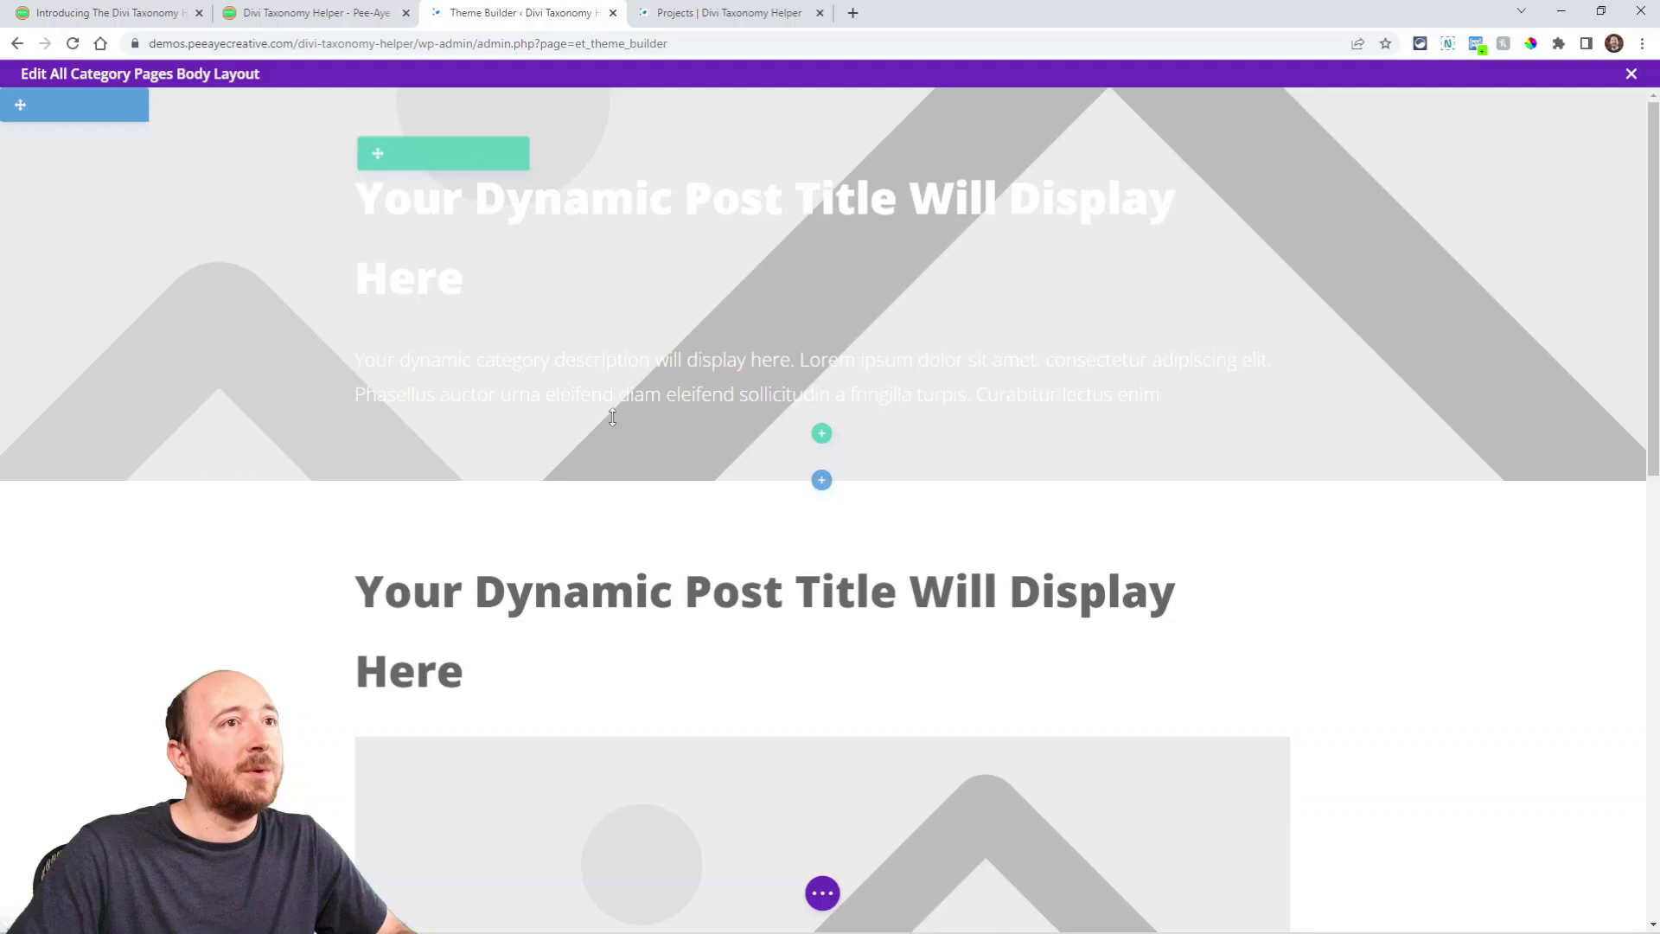
click(43, 104)
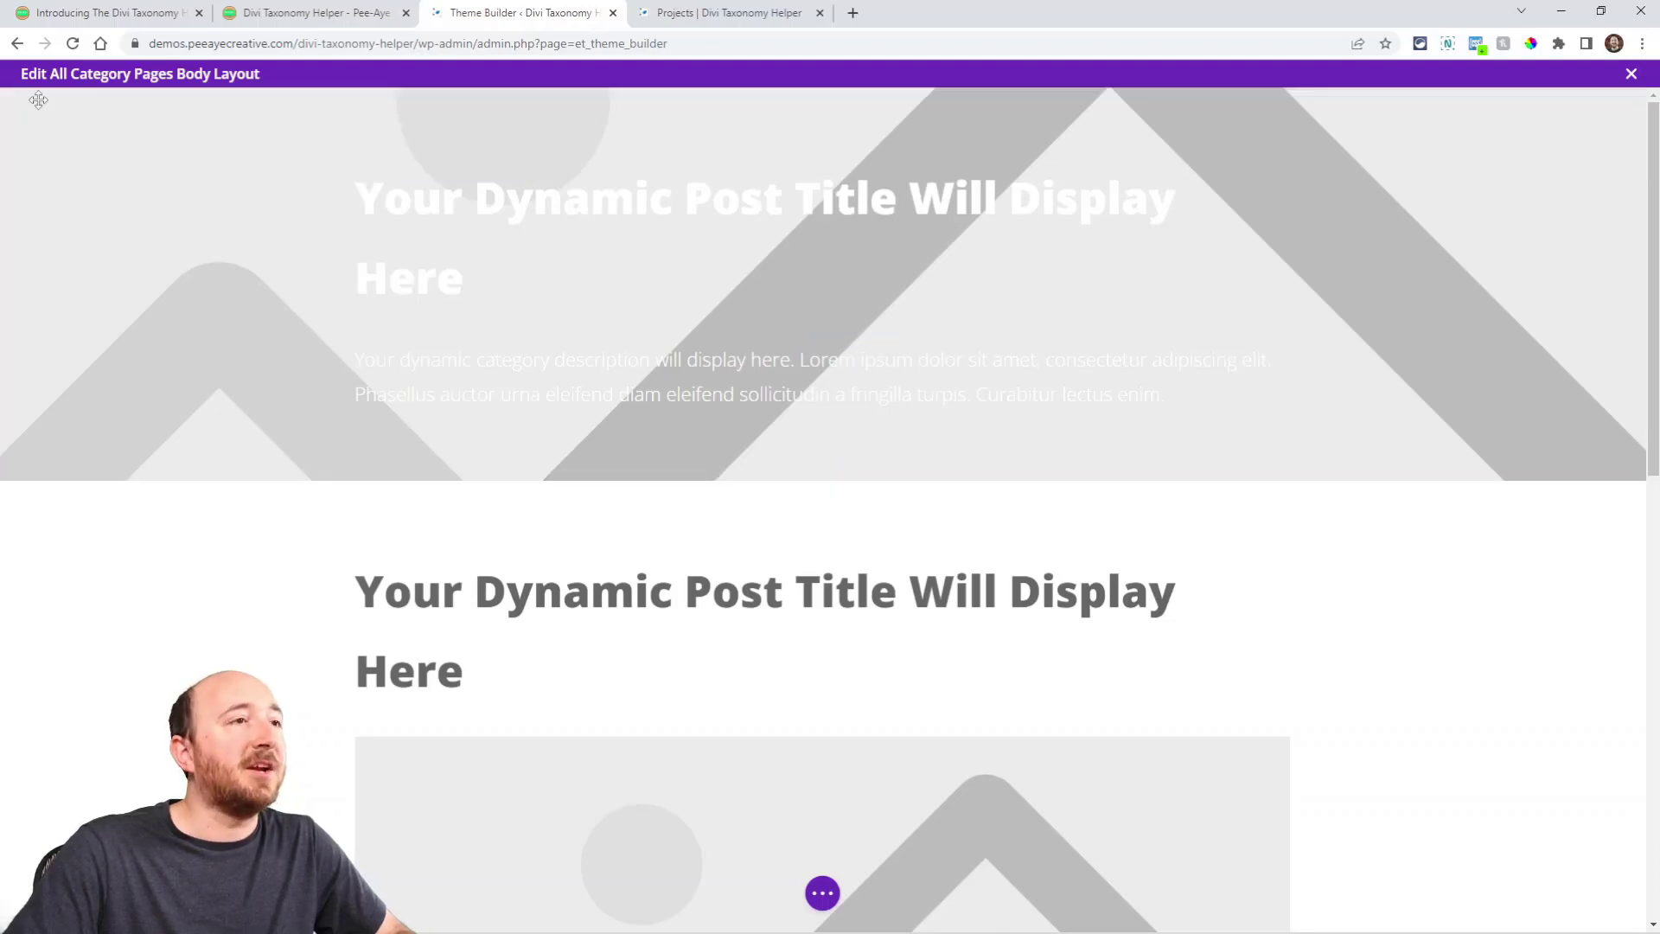
click(929, 301)
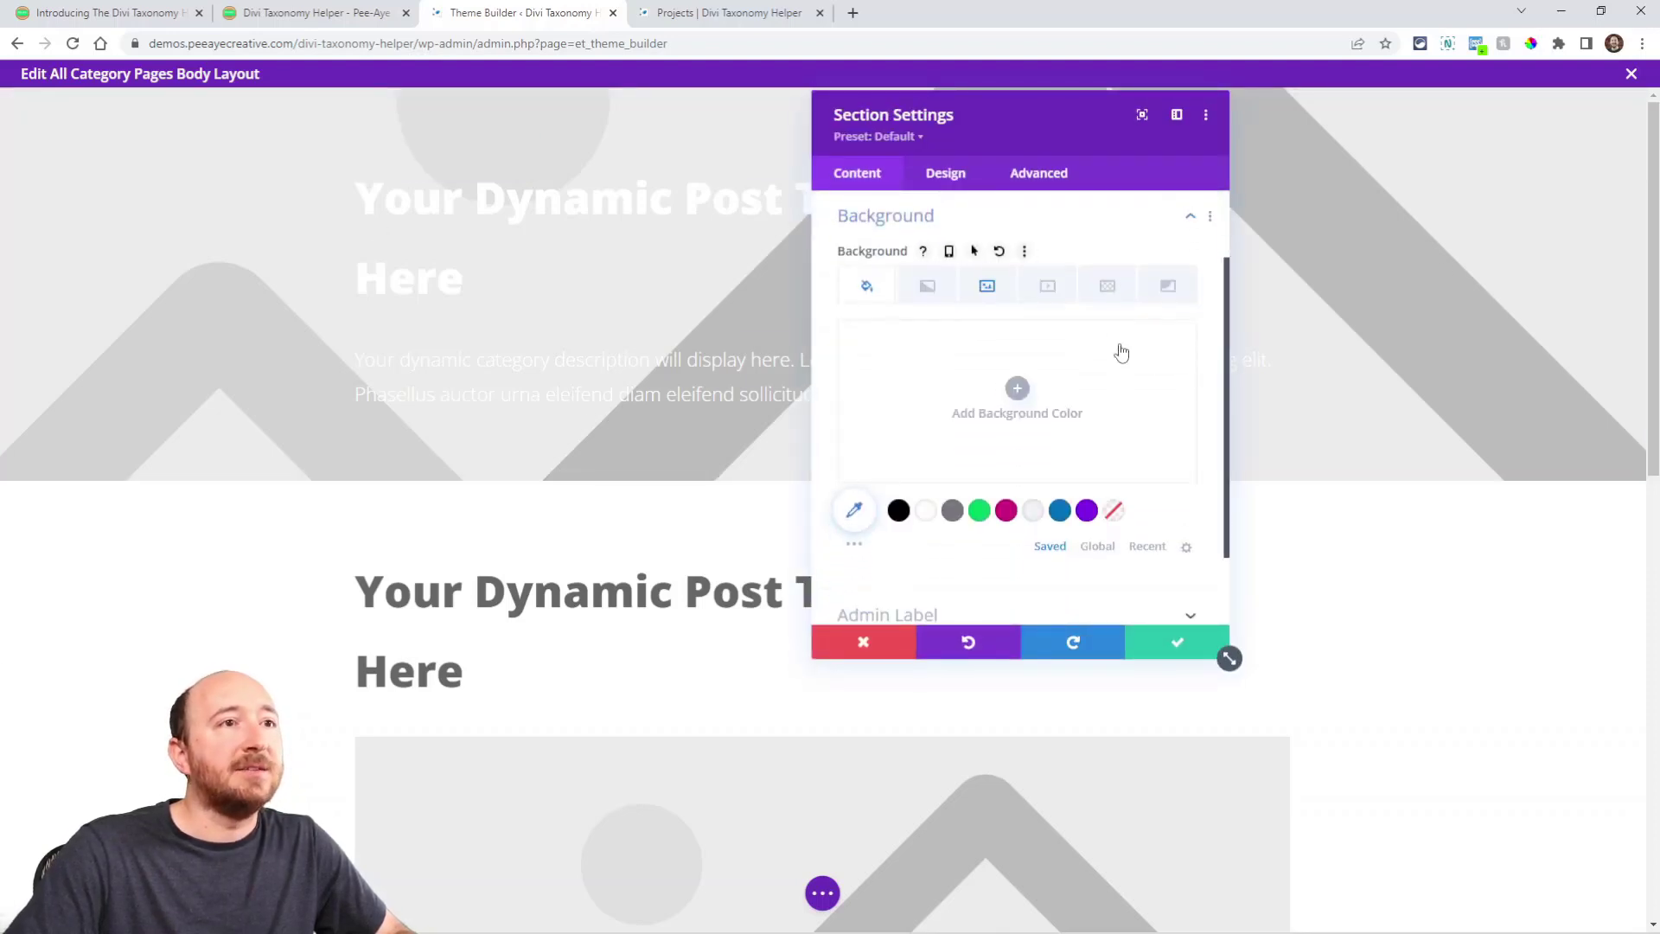
click(986, 286)
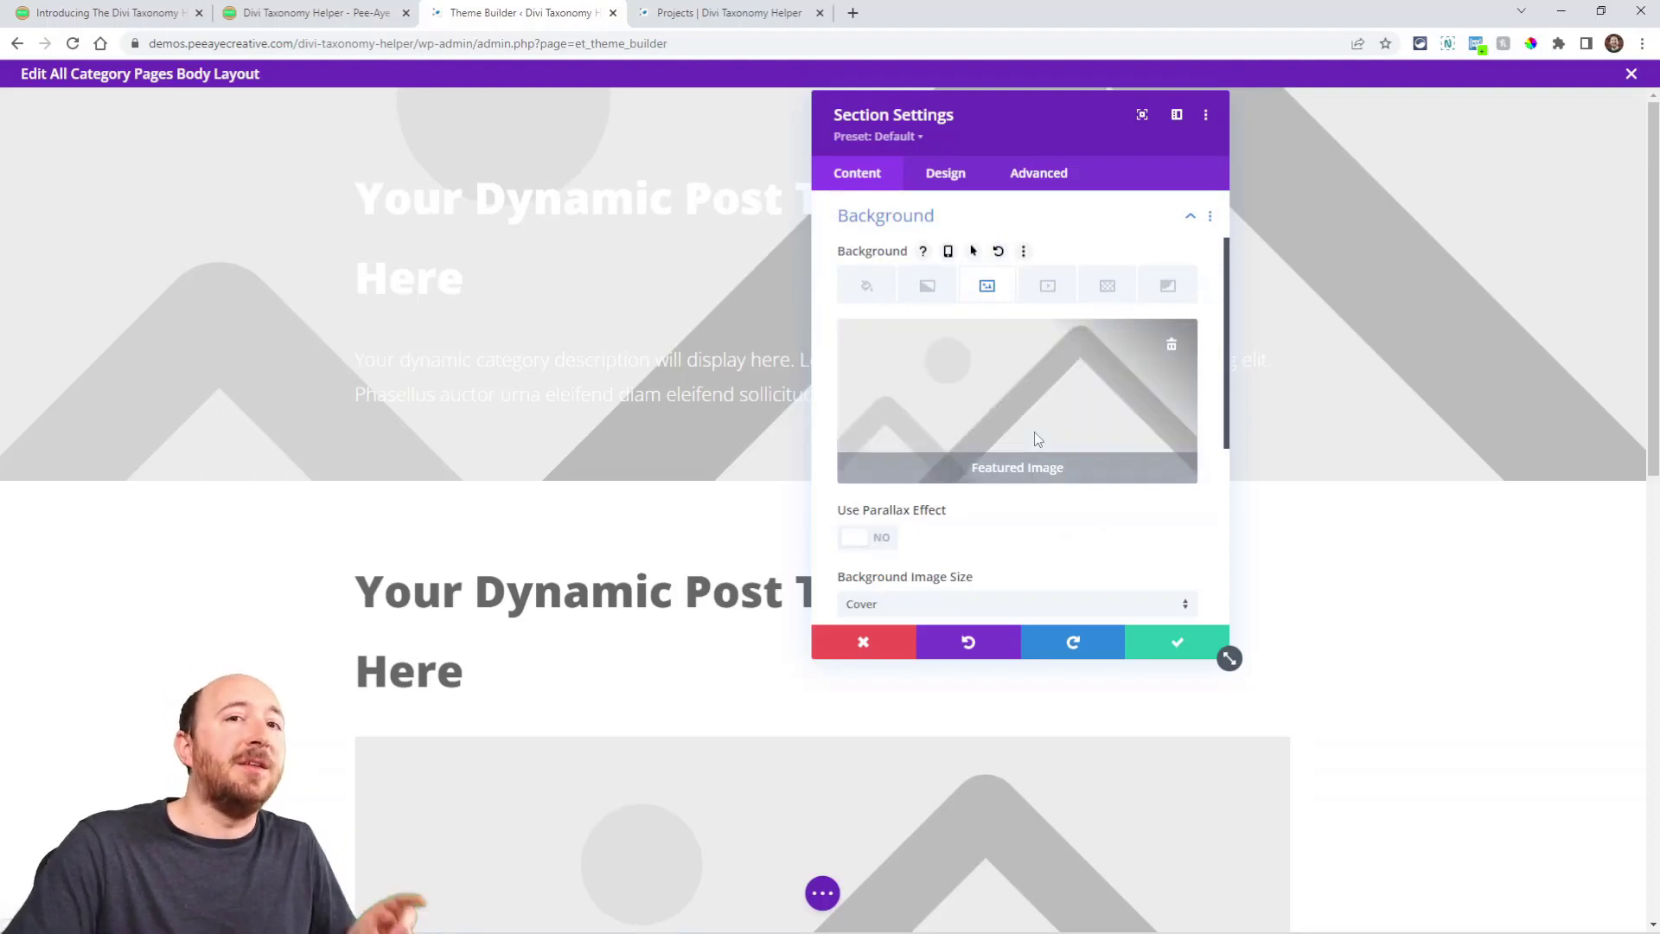
click(1177, 641)
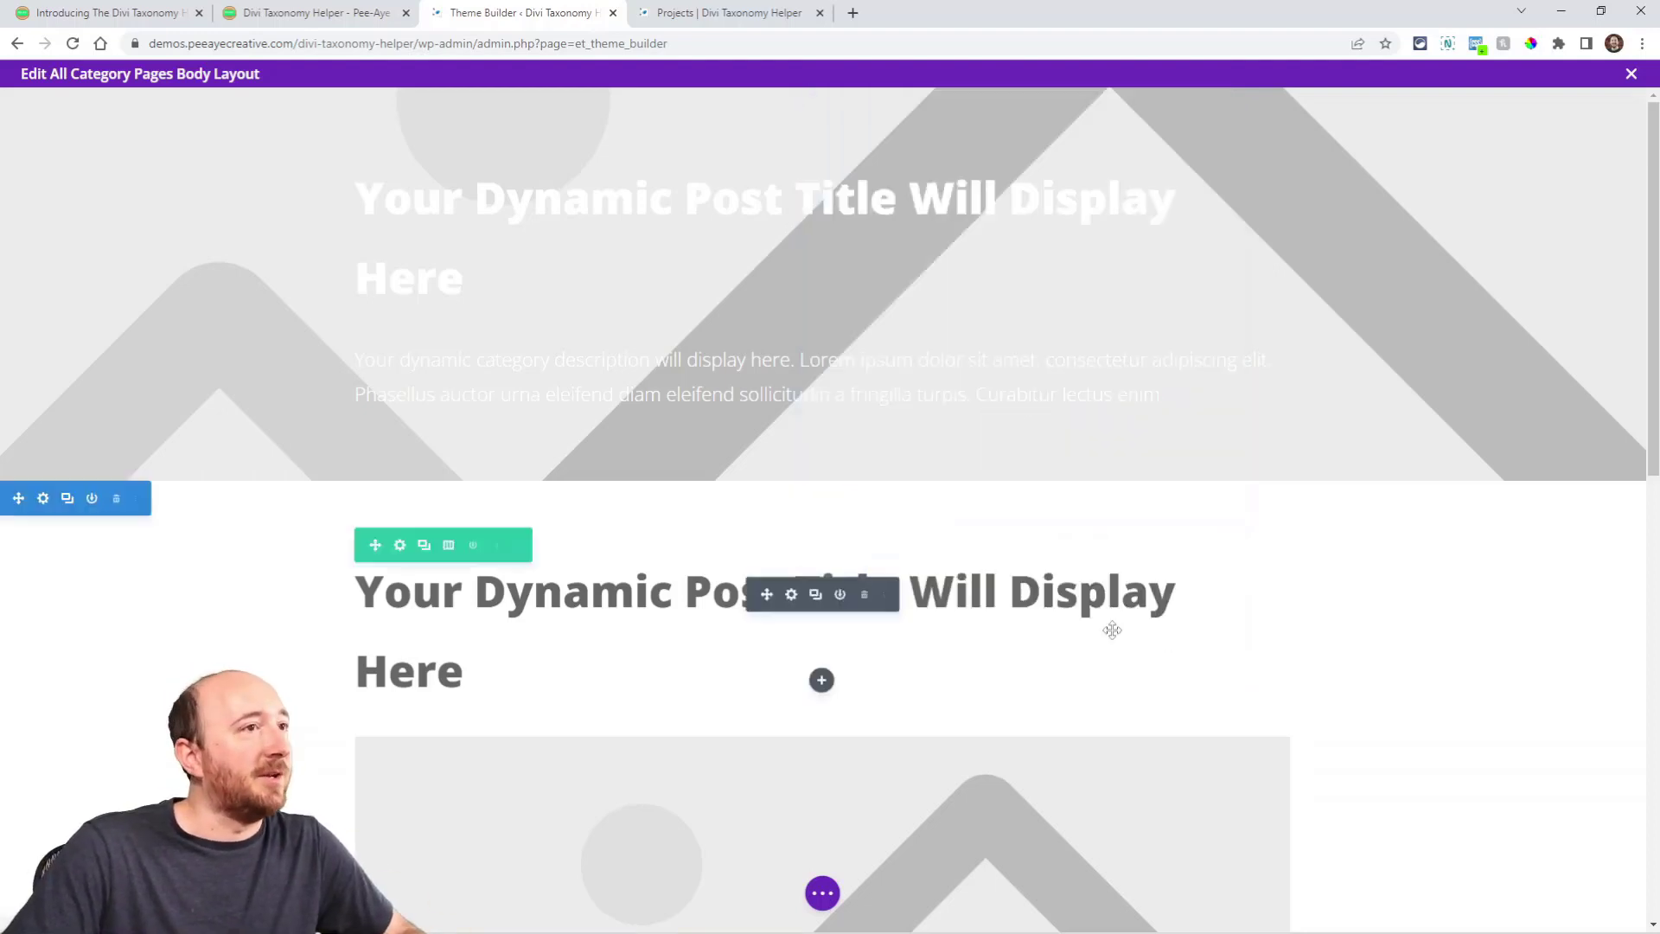
- Scroll through the Cycling category page preview
scroll(770, 432, down, 4)
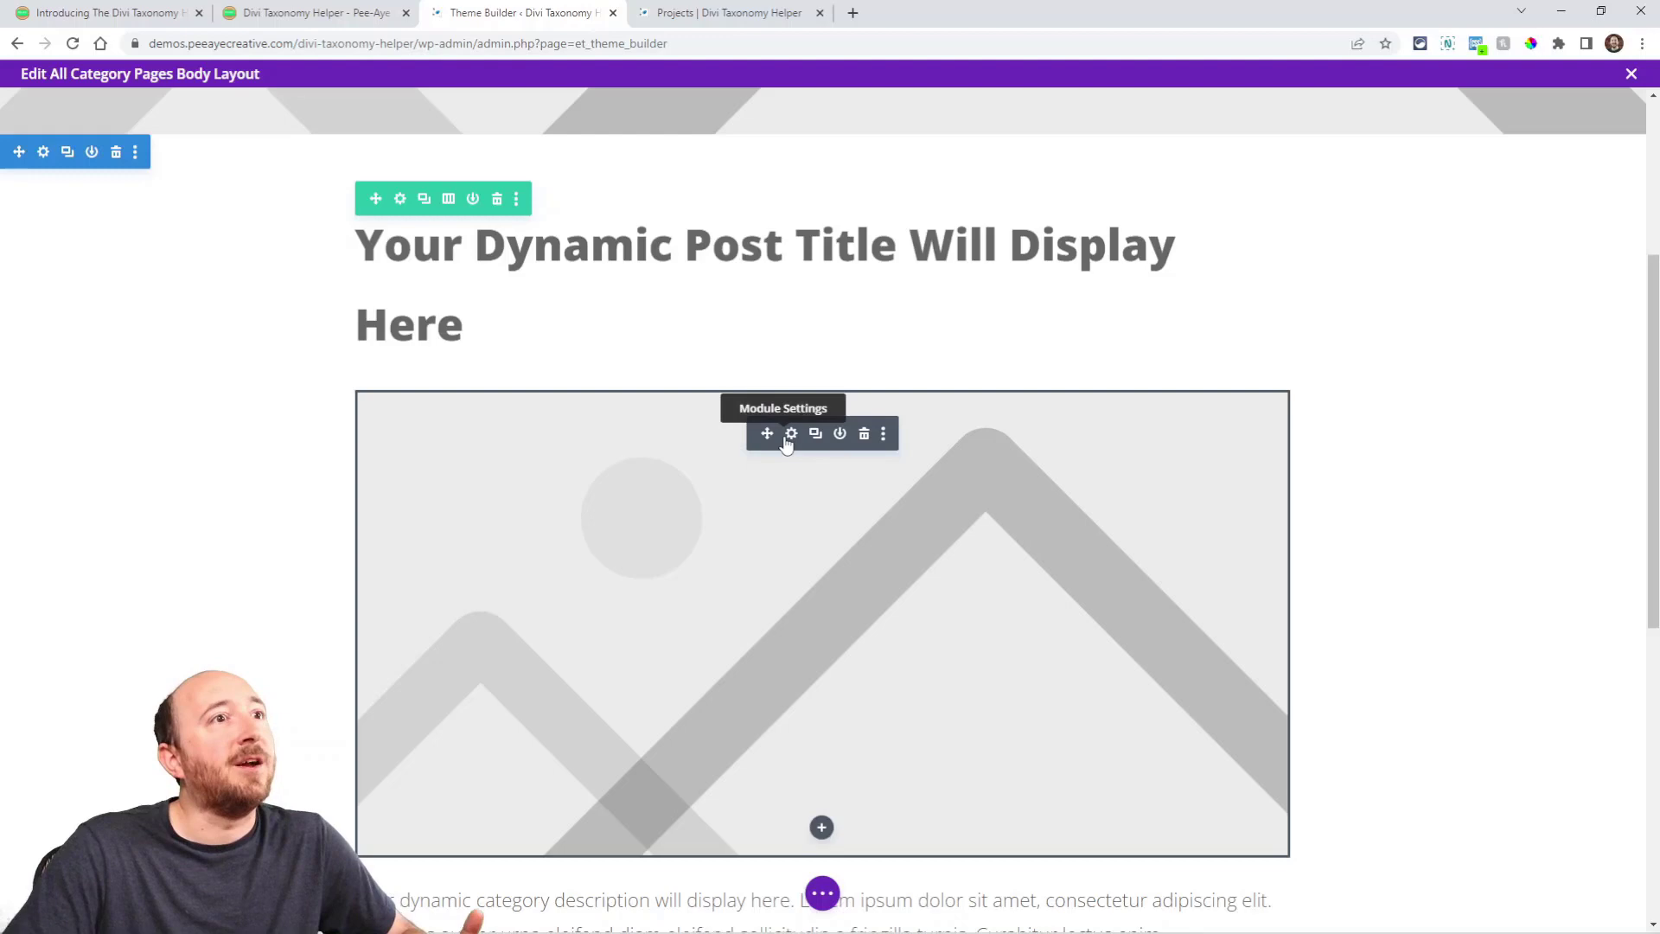
scroll(787, 444, up, 1)
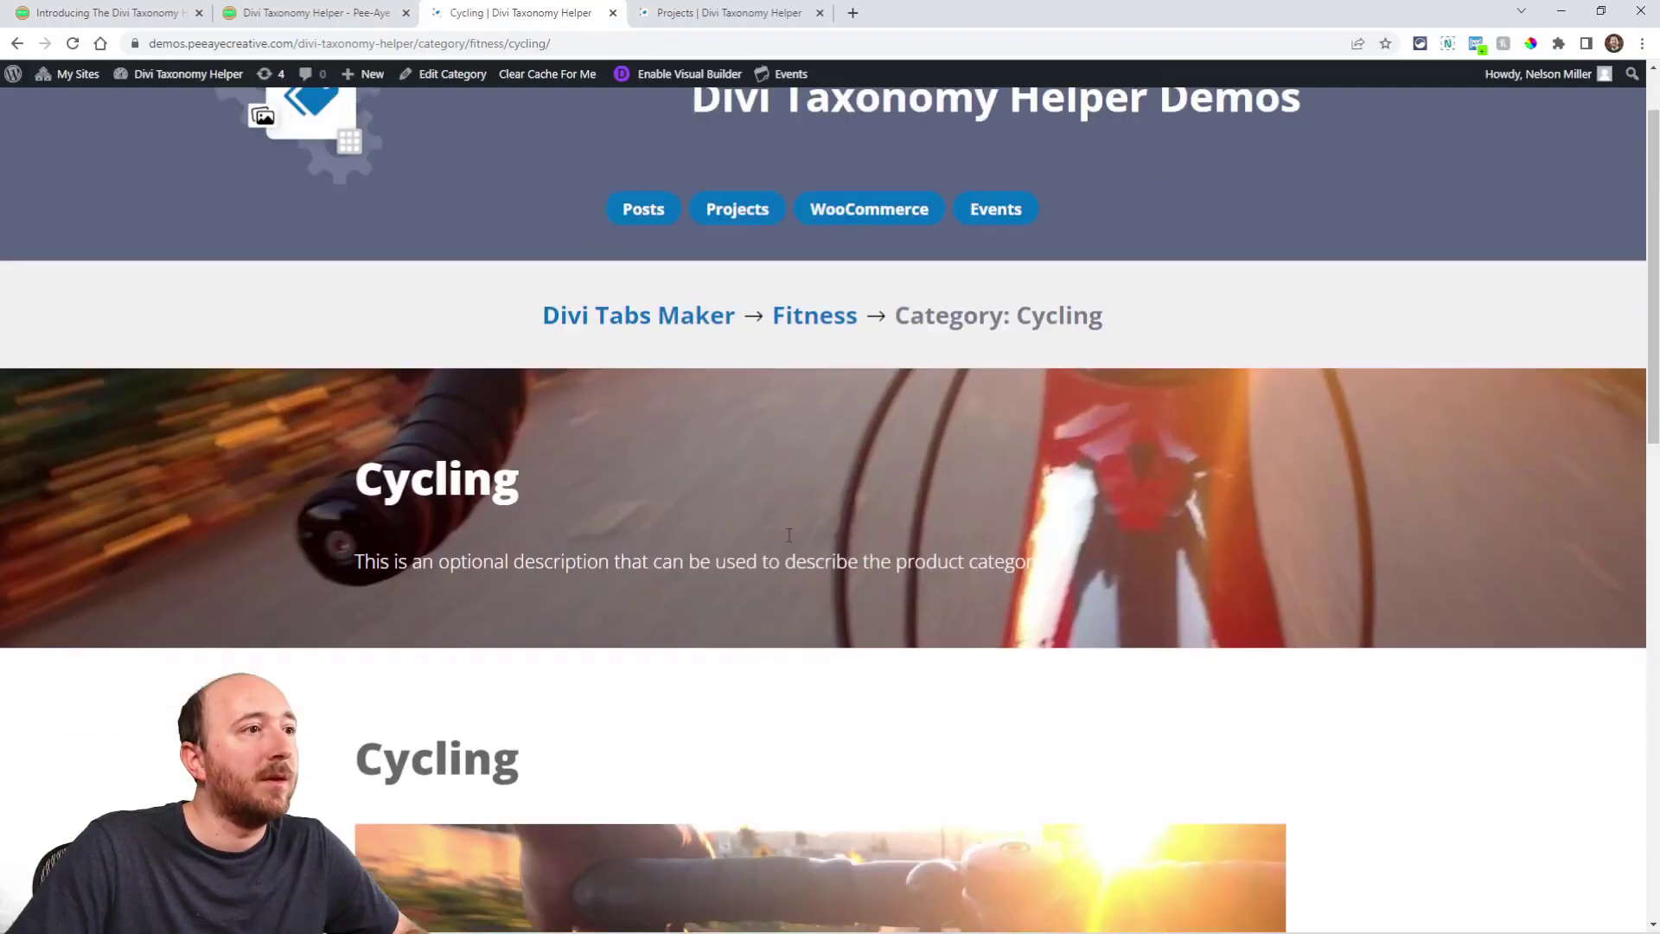
scroll(782, 527, down, 3)
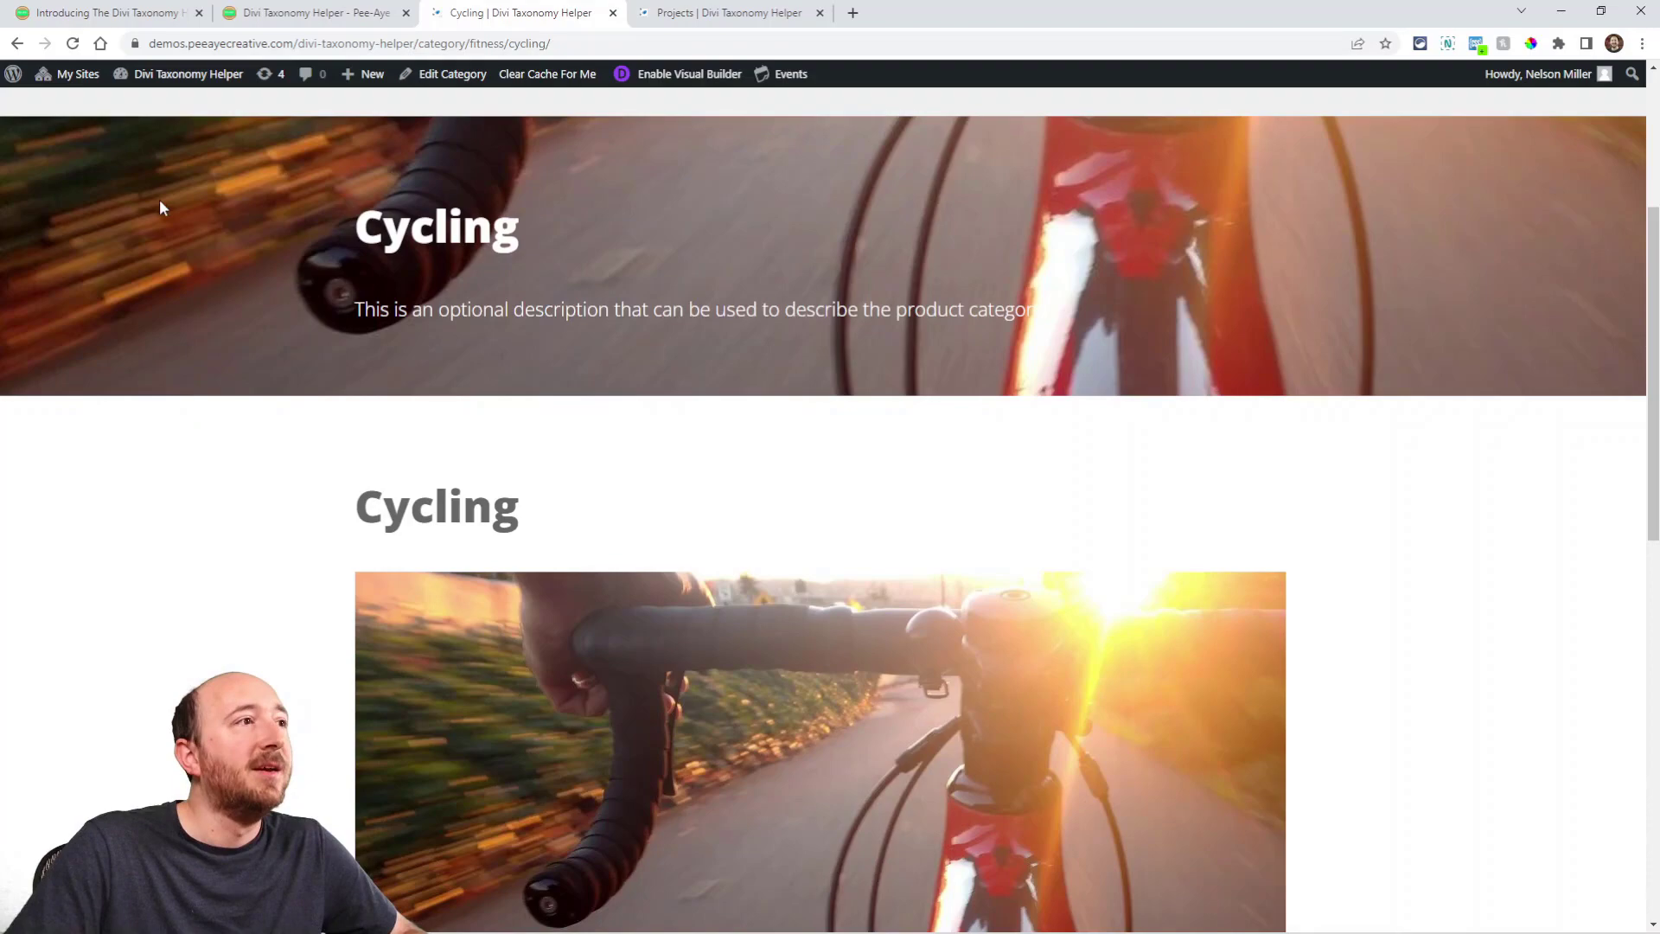
scroll(1097, 220, down, 6)
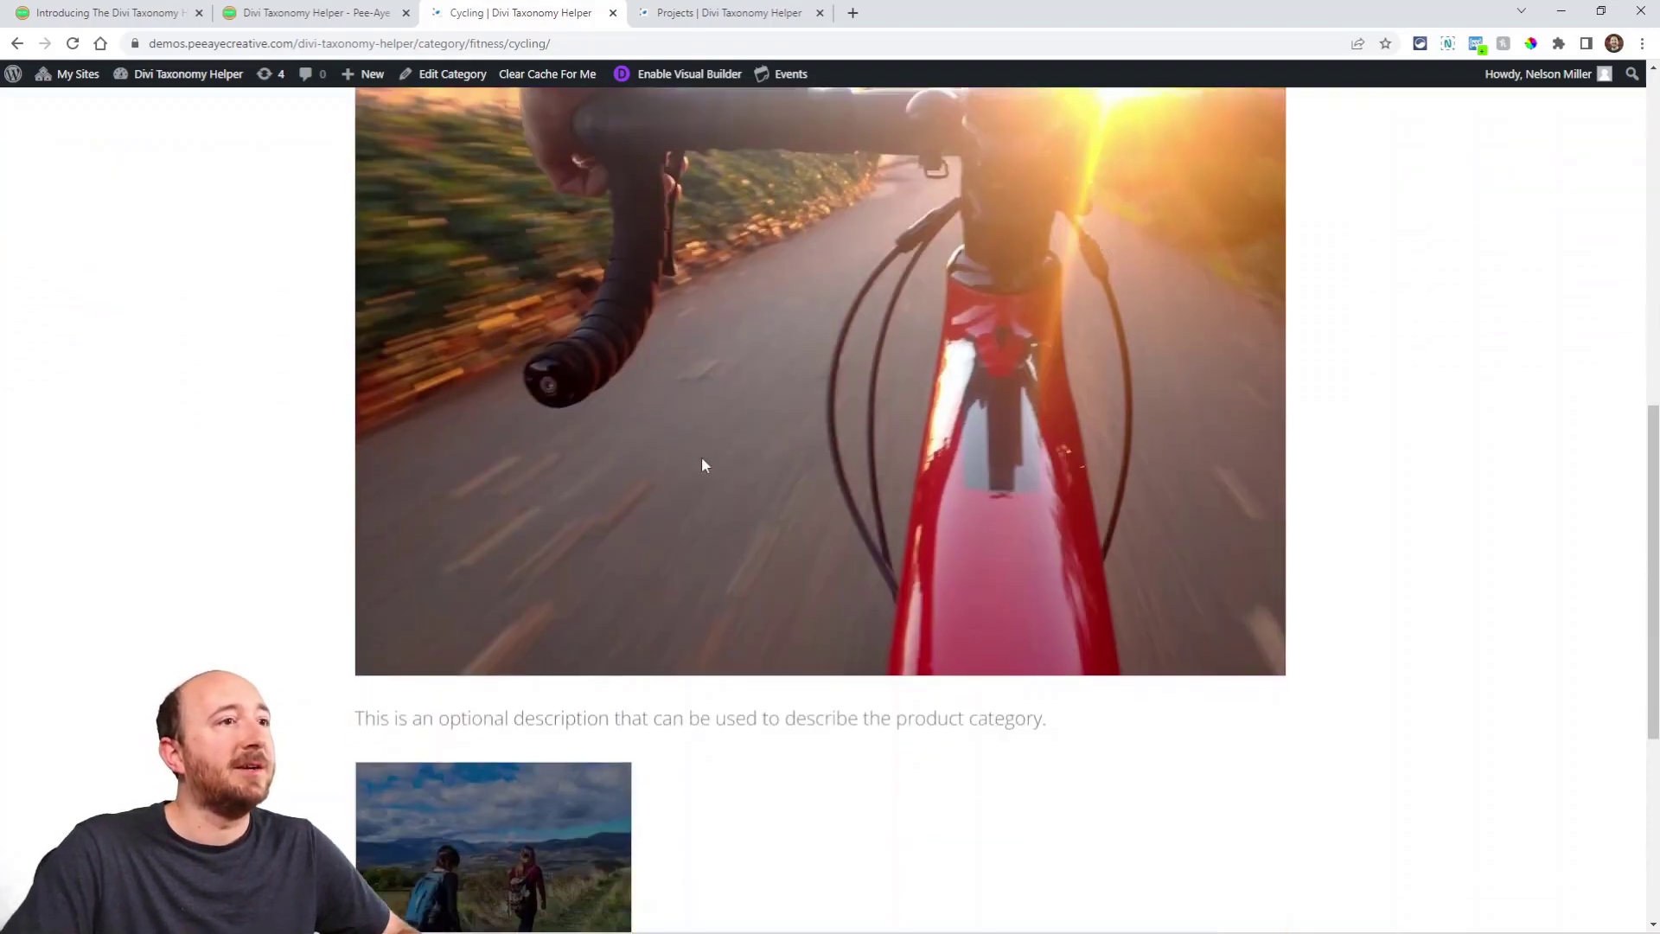
scroll(1027, 350, up, 2)
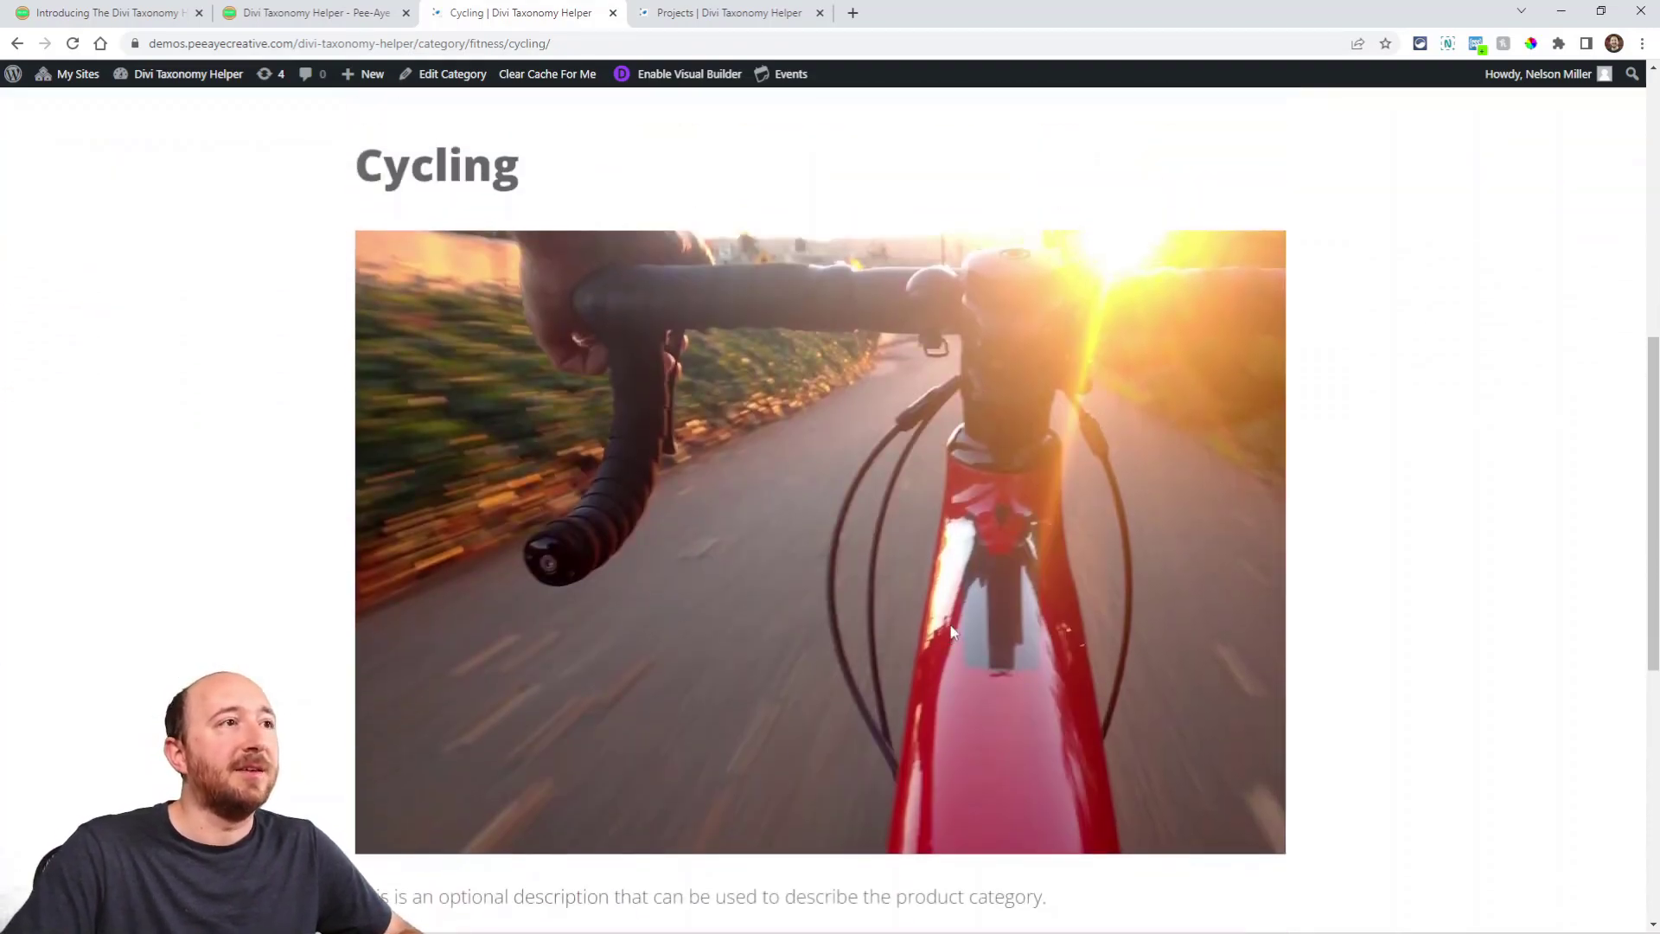
scroll(895, 543, up, 7)
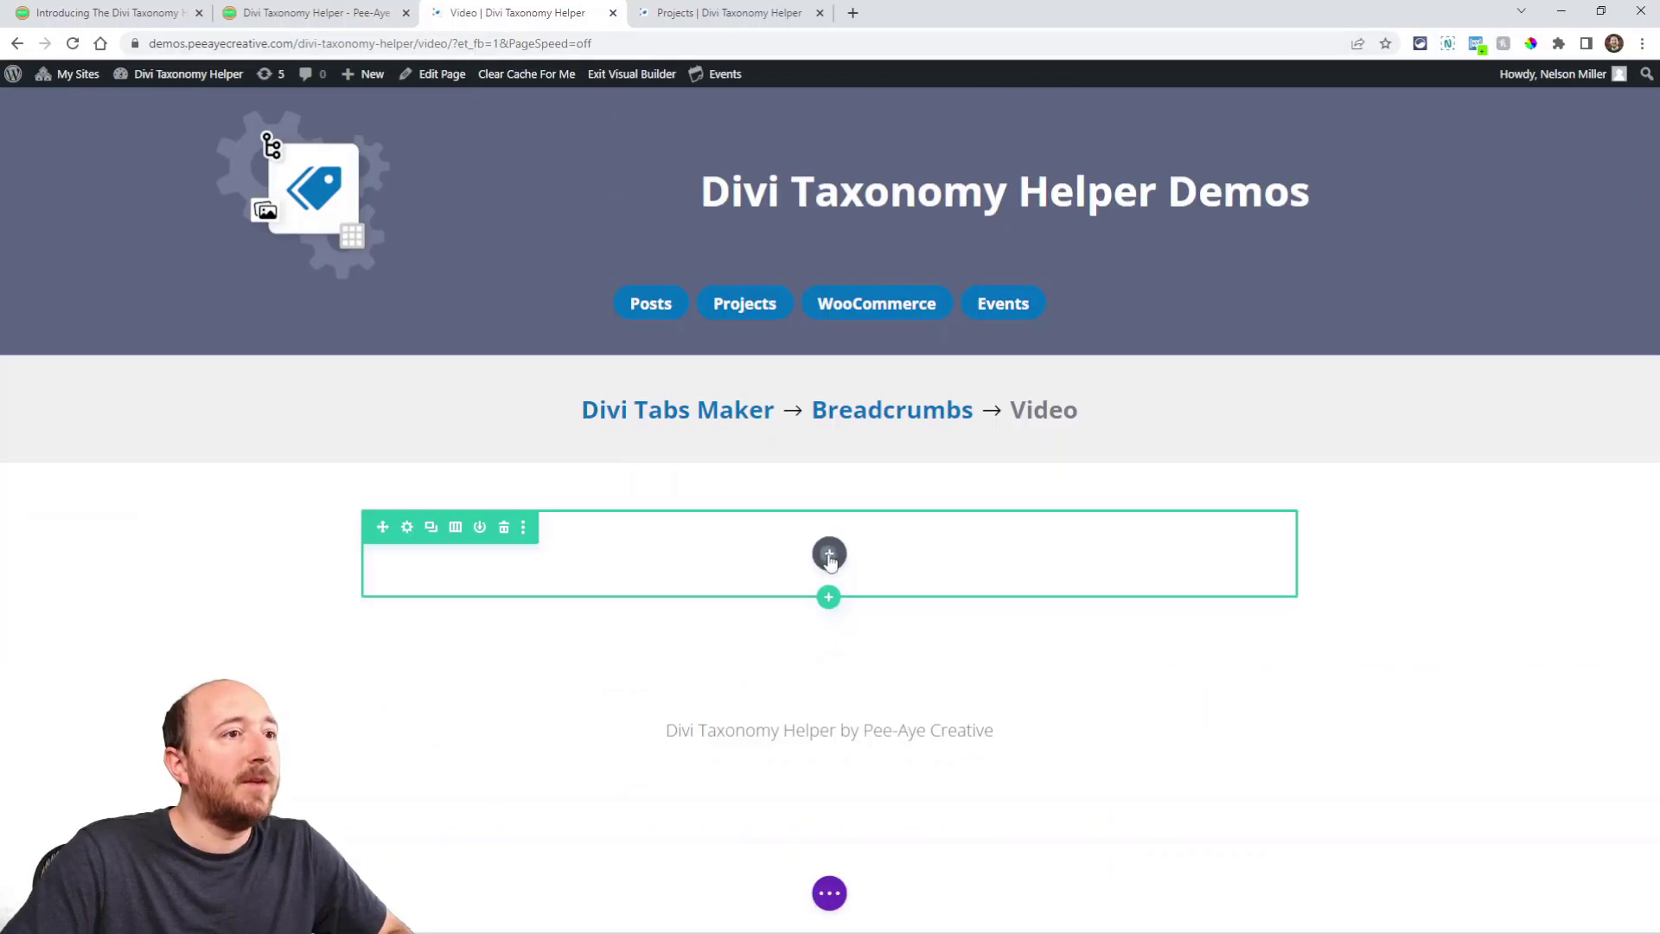
- Insert a Divi Taxonomy Helper module into the empty row and dock its settings panel
click(830, 555)
text(taxon)
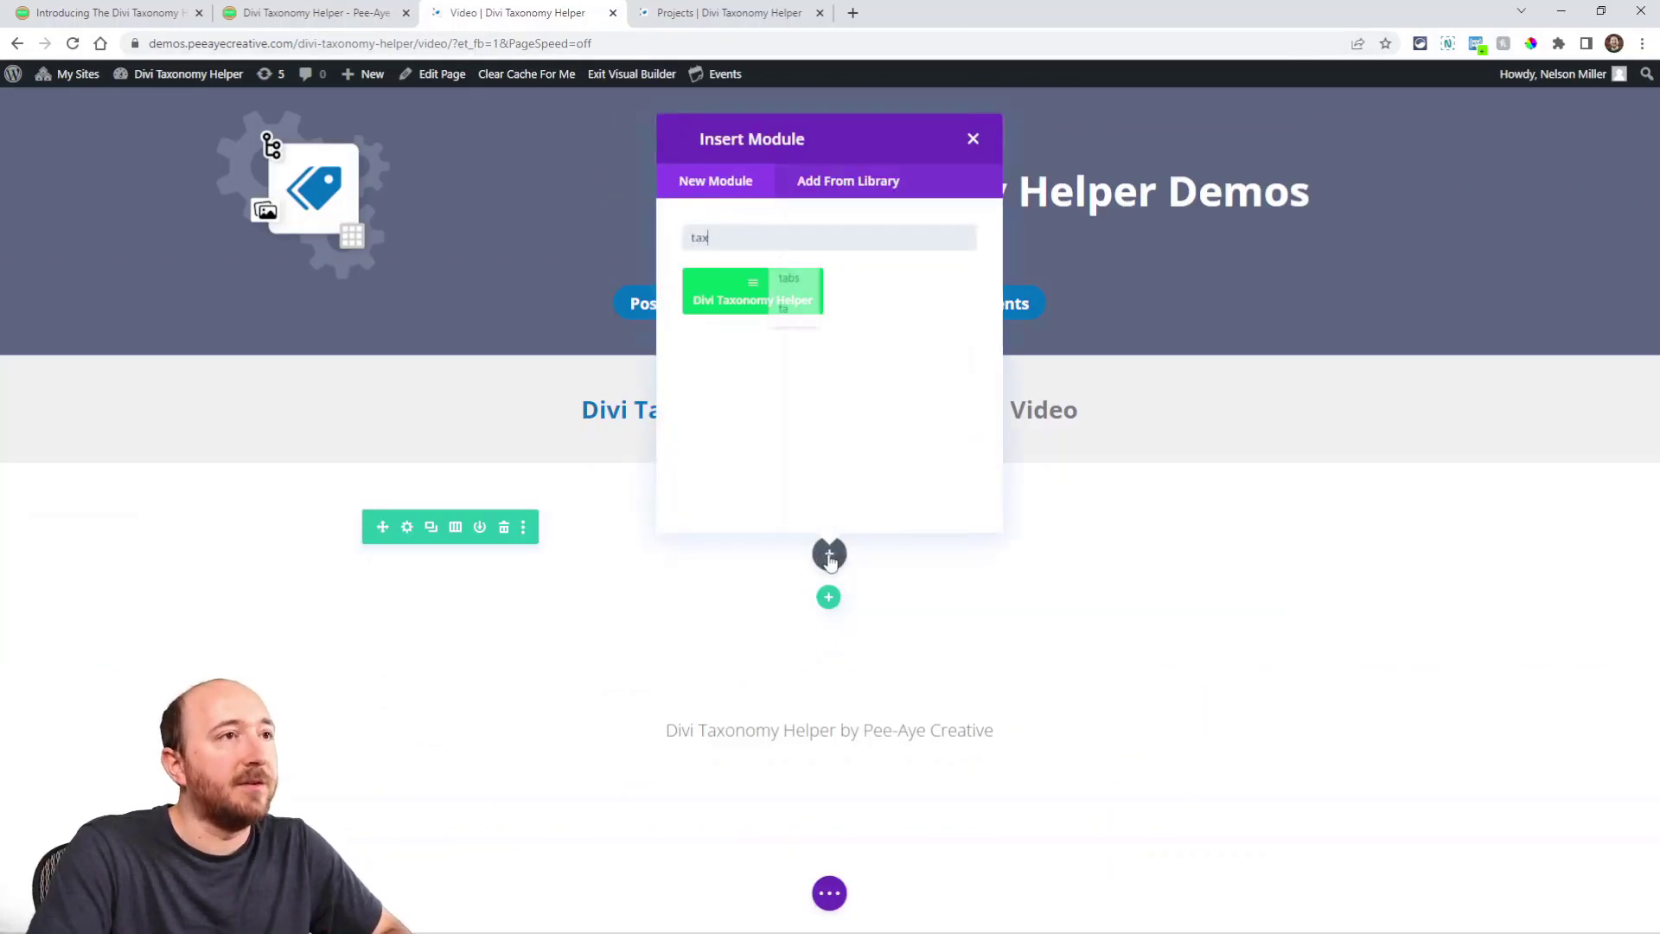
click(752, 294)
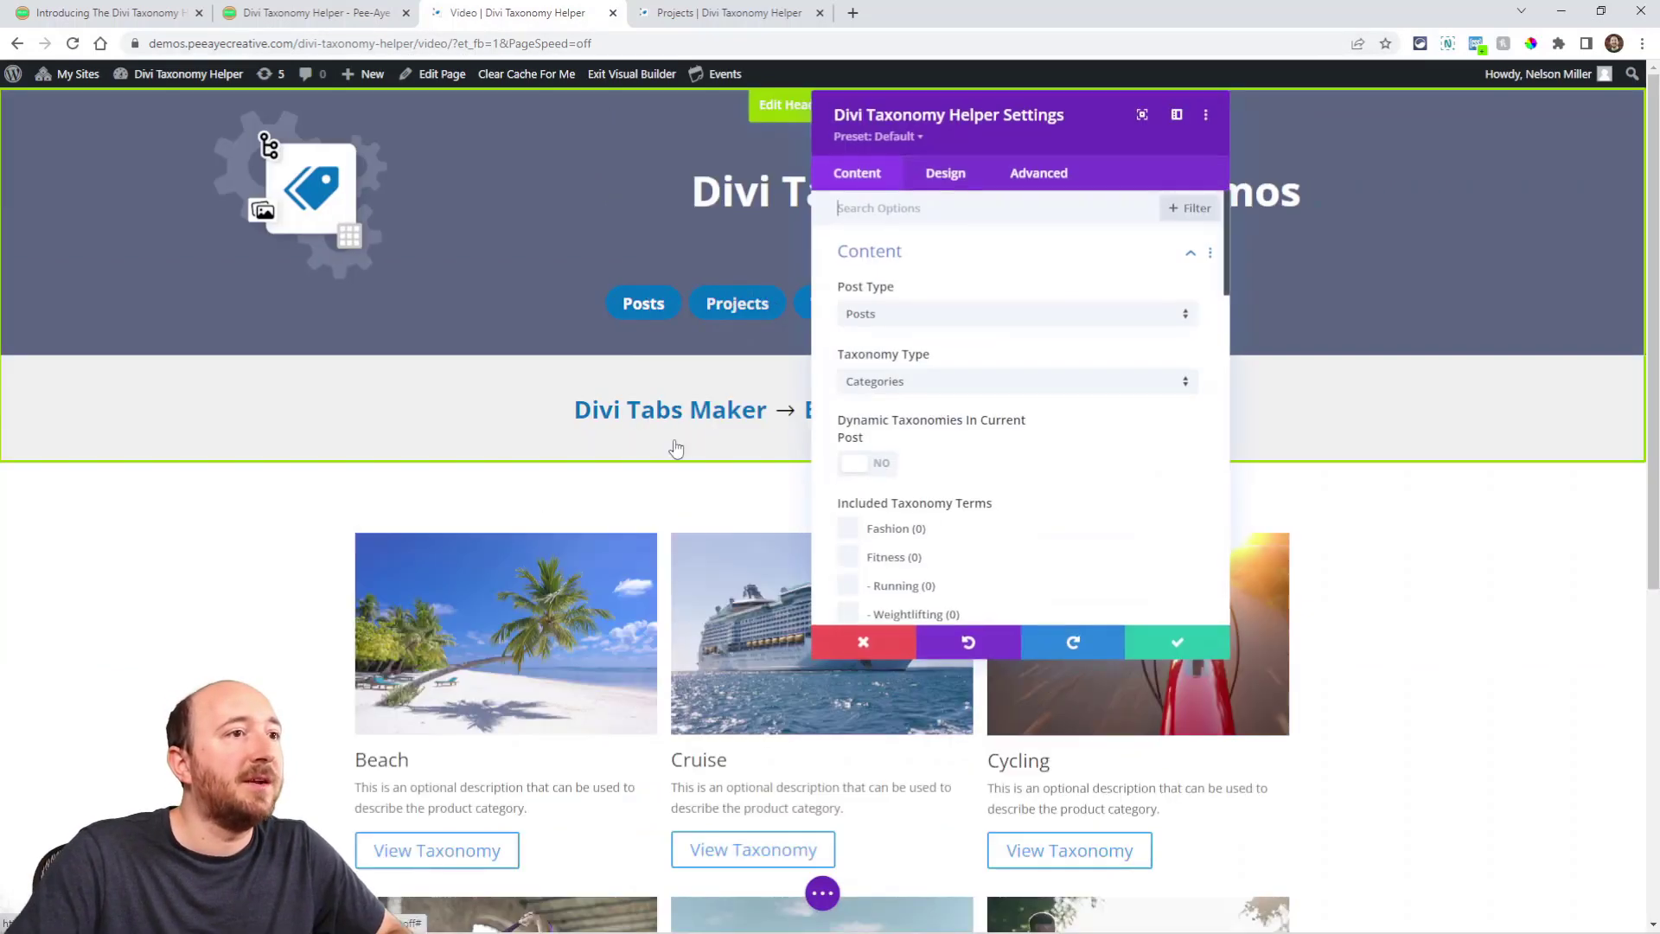
scroll(674, 444, down, 4)
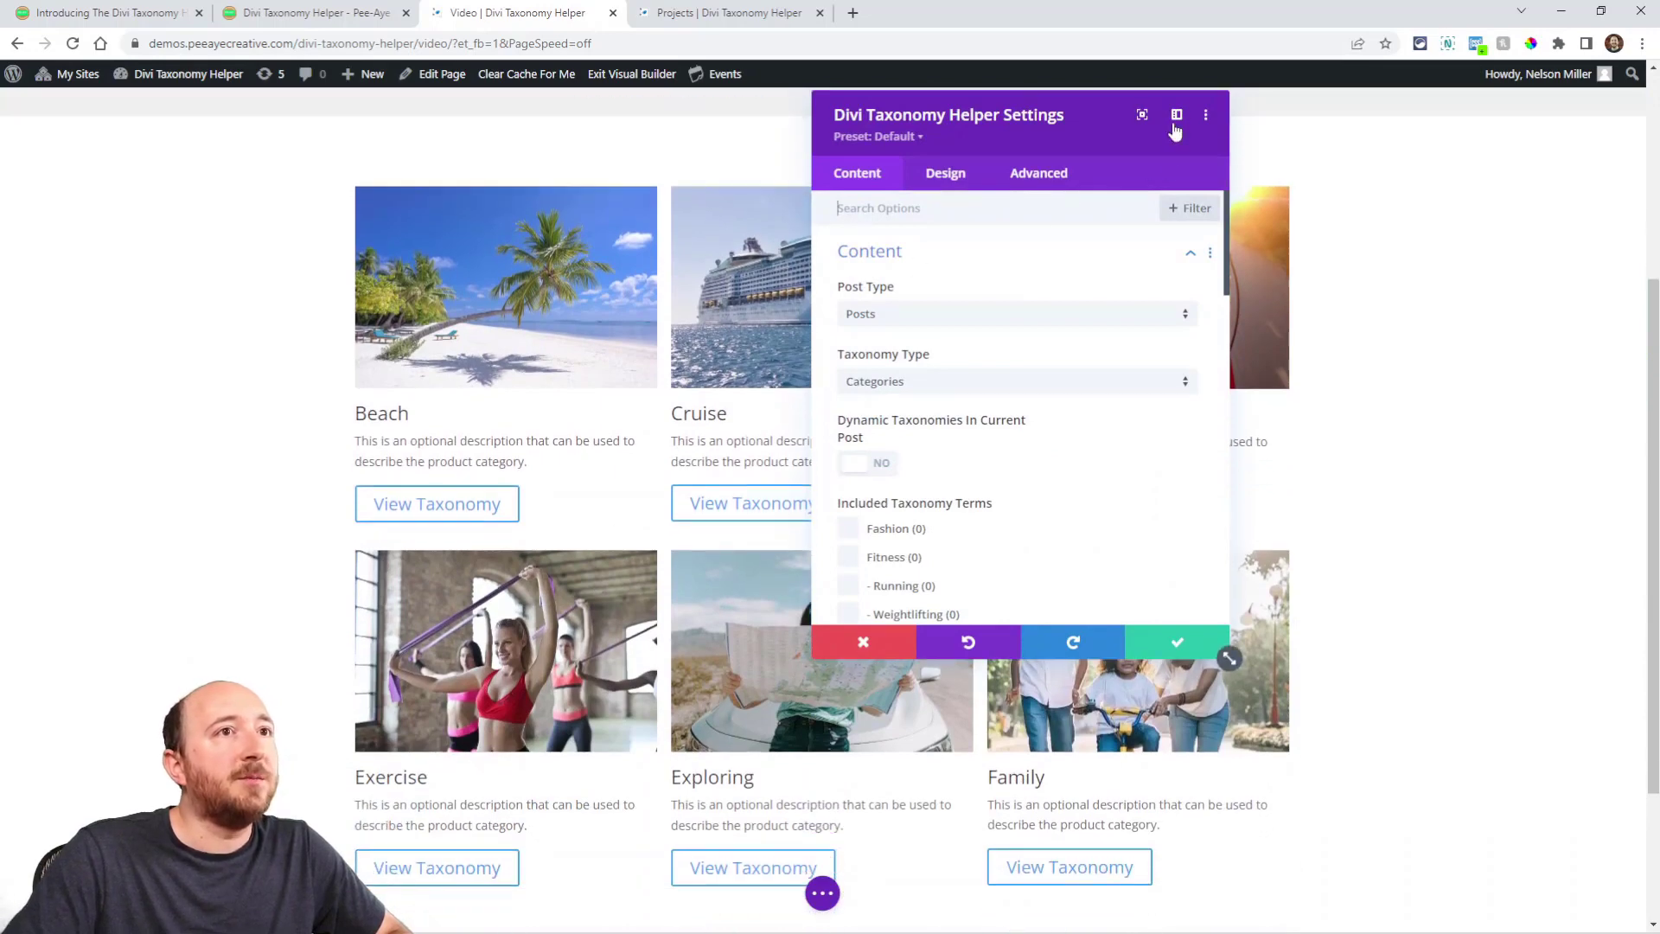
click(1177, 115)
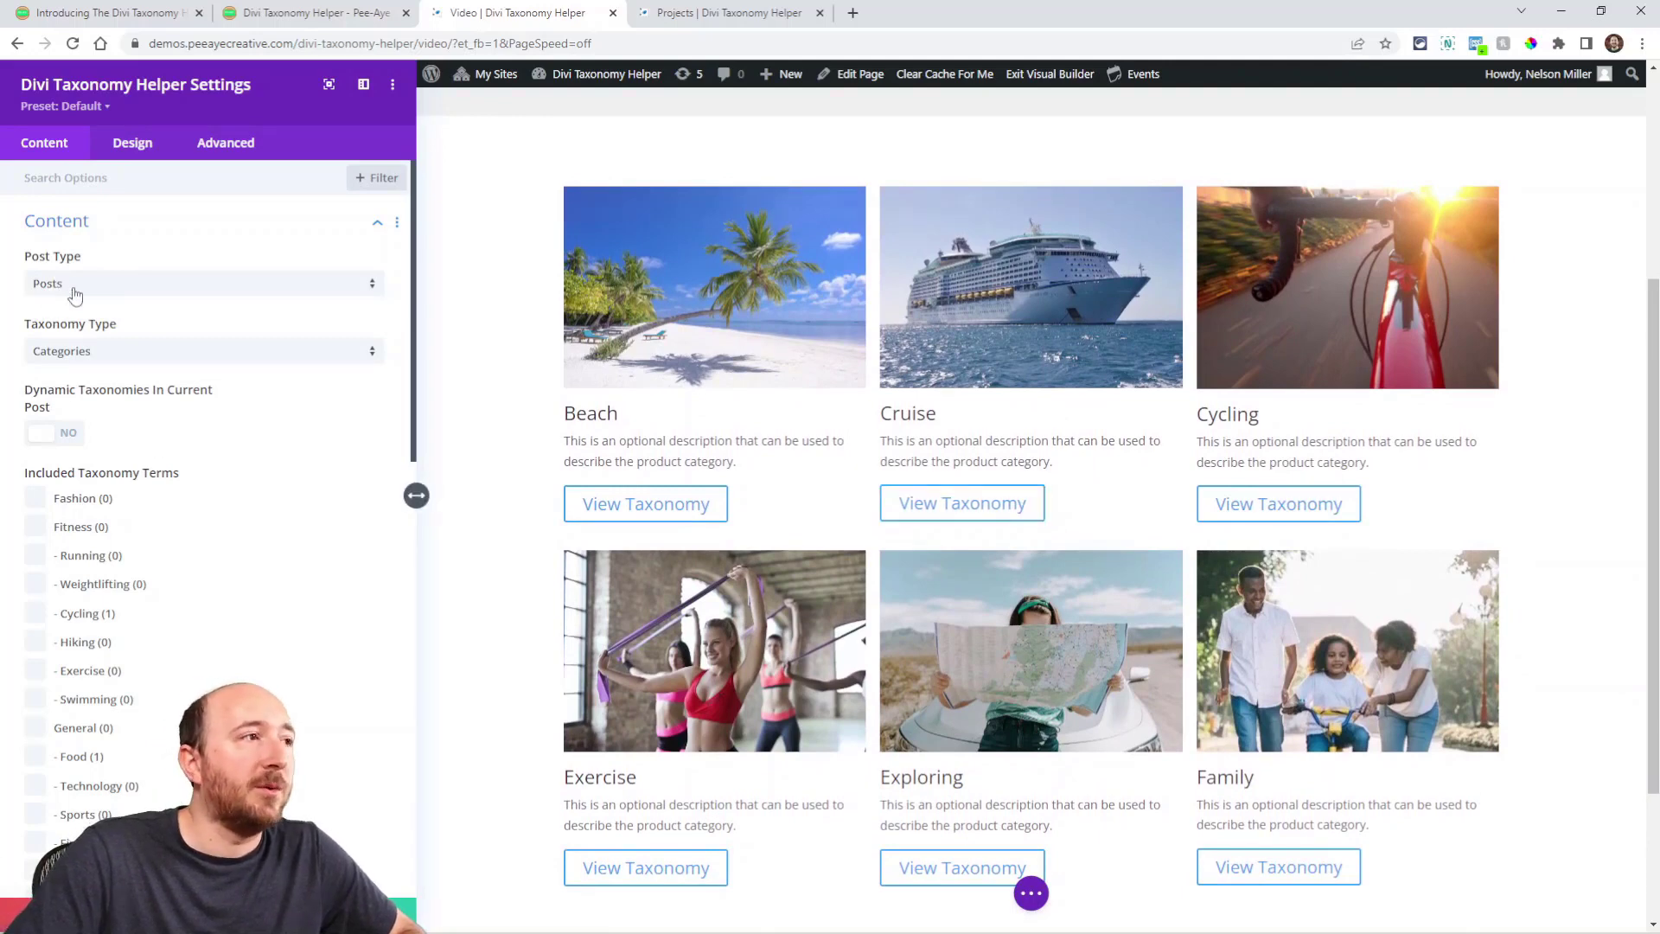
- Keep Categories as the module's taxonomy type
click(71, 357)
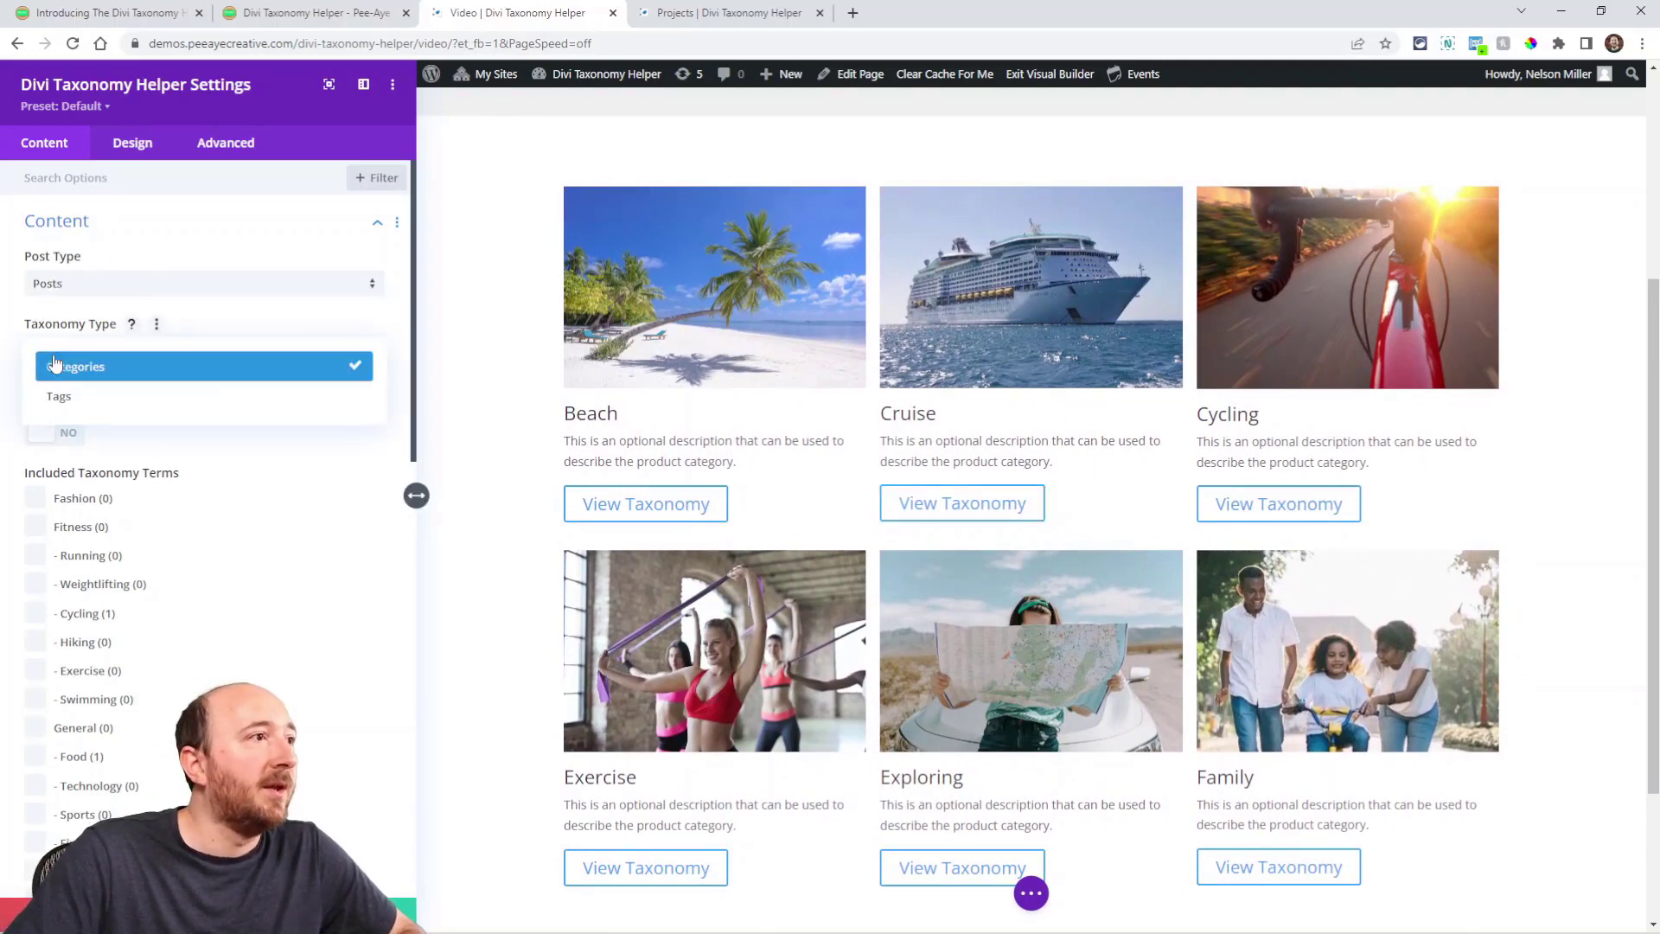
click(132, 251)
scroll(112, 406, down, 1)
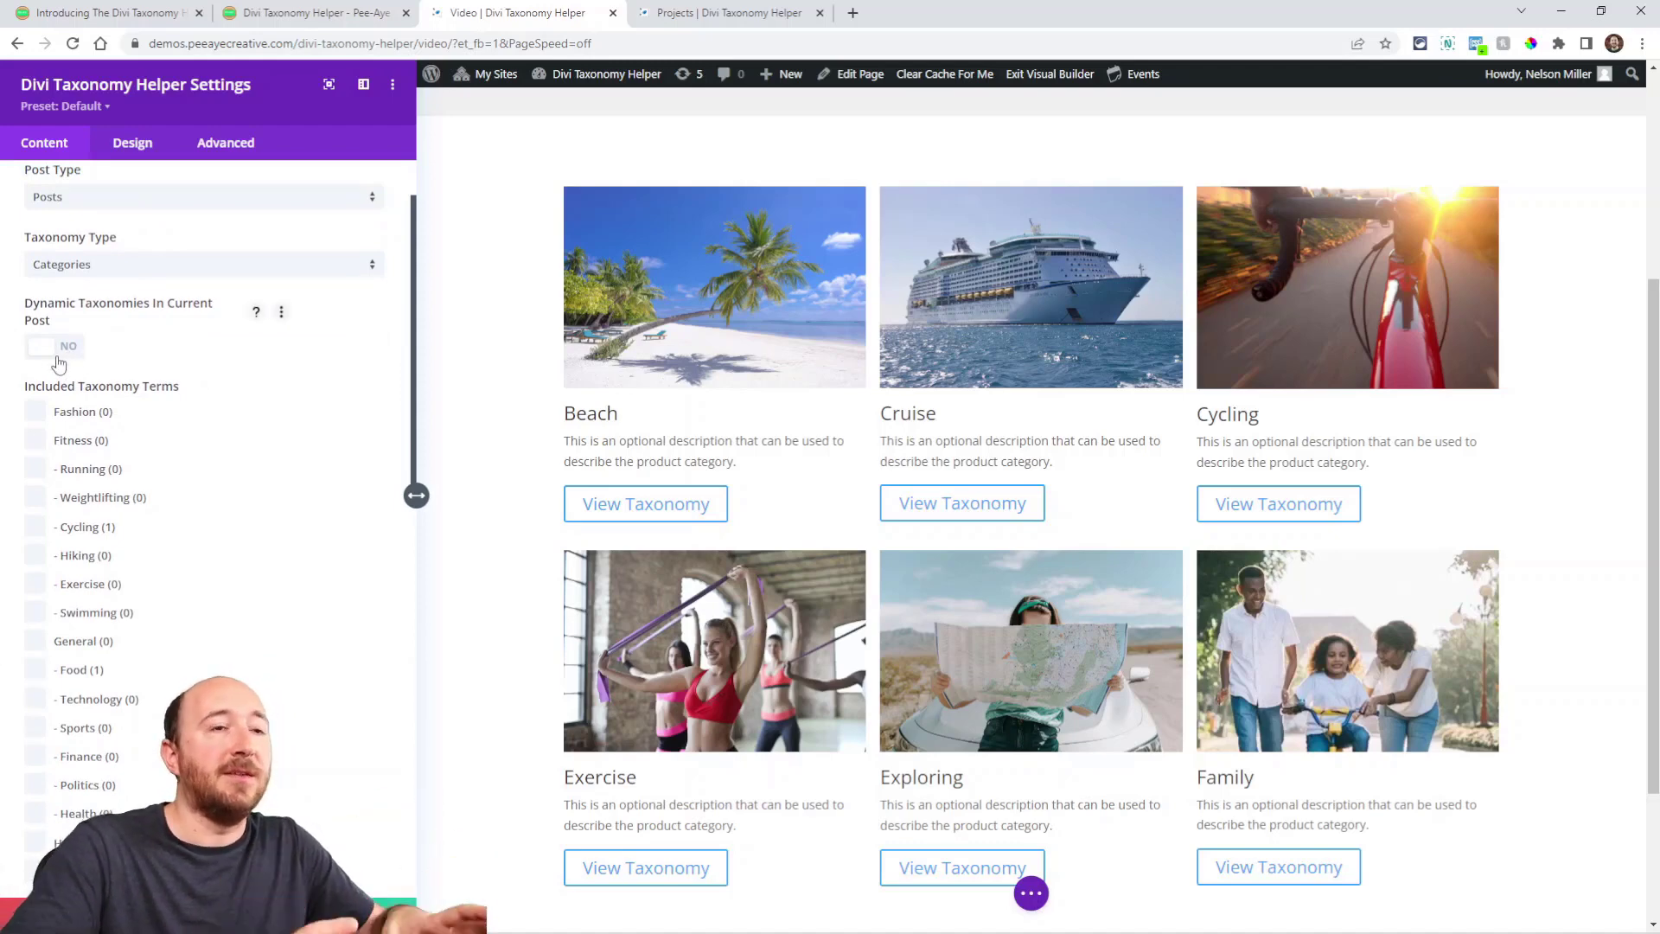
scroll(96, 356, down, 1)
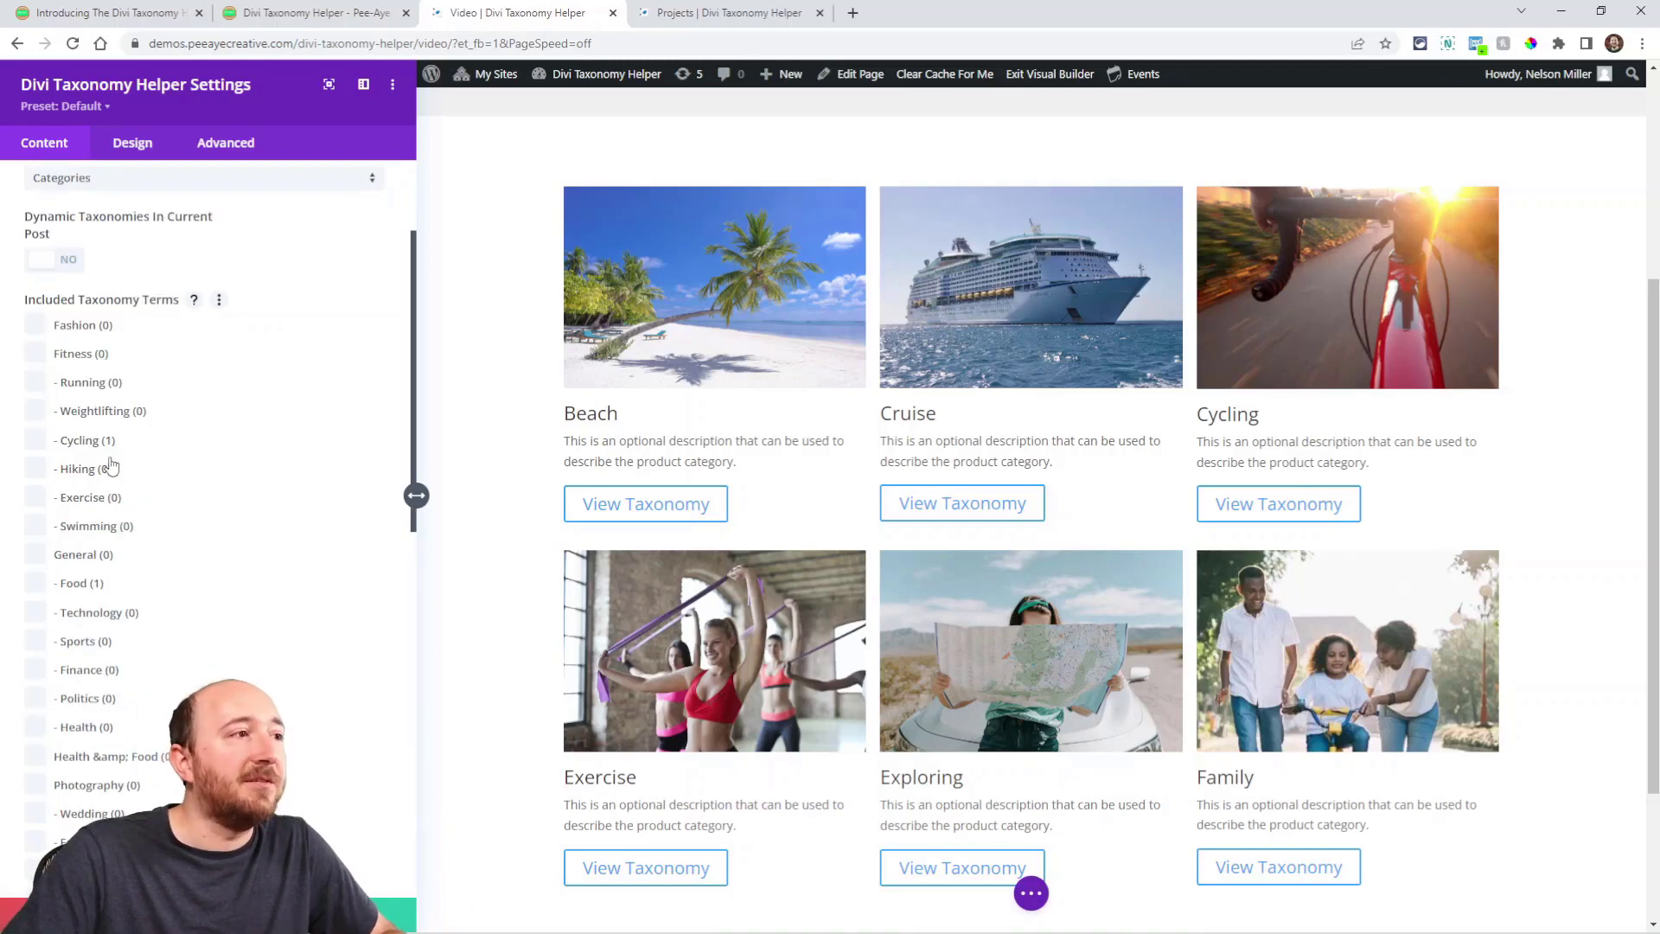
scroll(328, 519, down, 3)
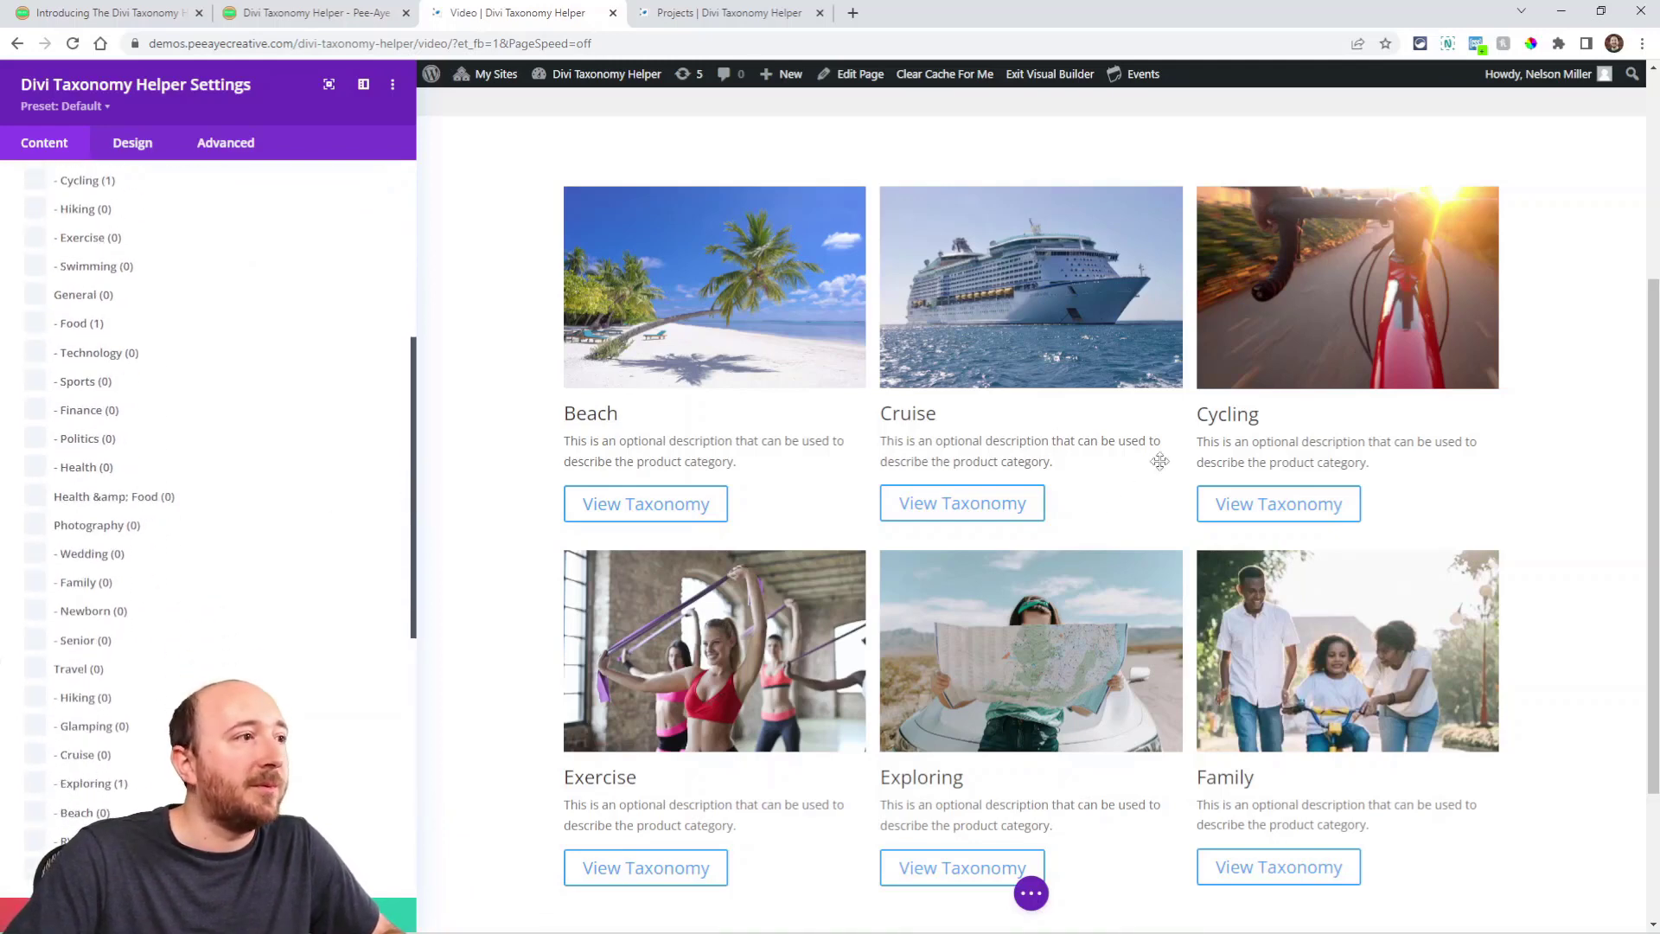
scroll(693, 550, down, 3)
scroll(173, 489, down, 6)
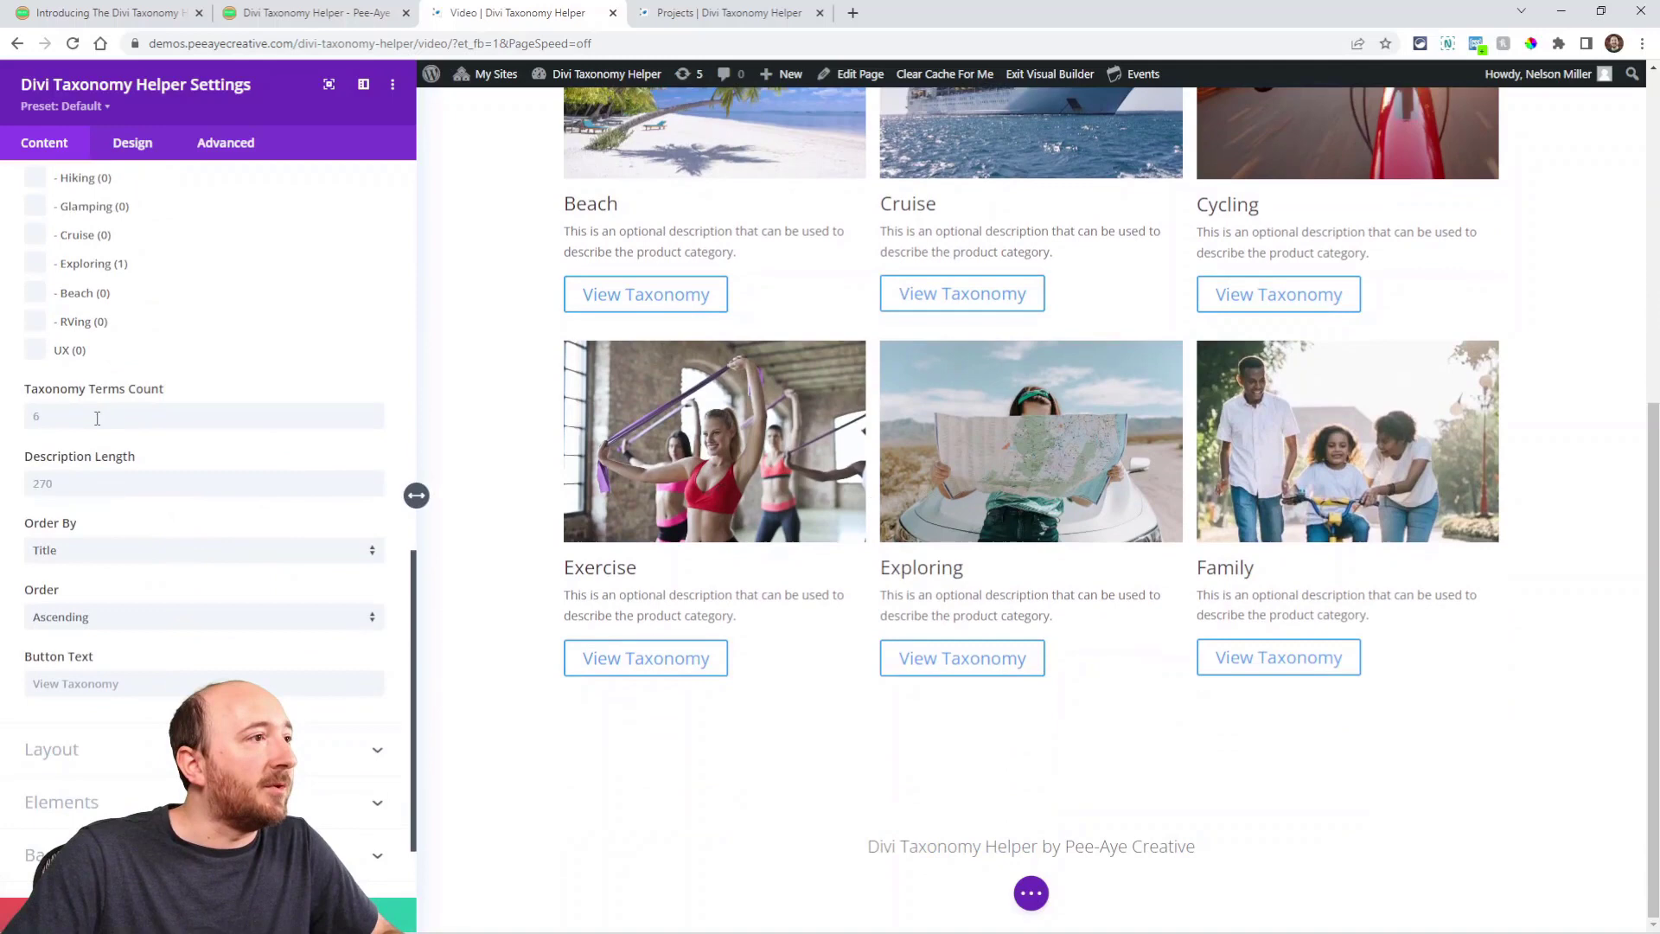
scroll(918, 519, up, 3)
- Leave Order By on Title and set the button text to 'View Posts'
click(84, 553)
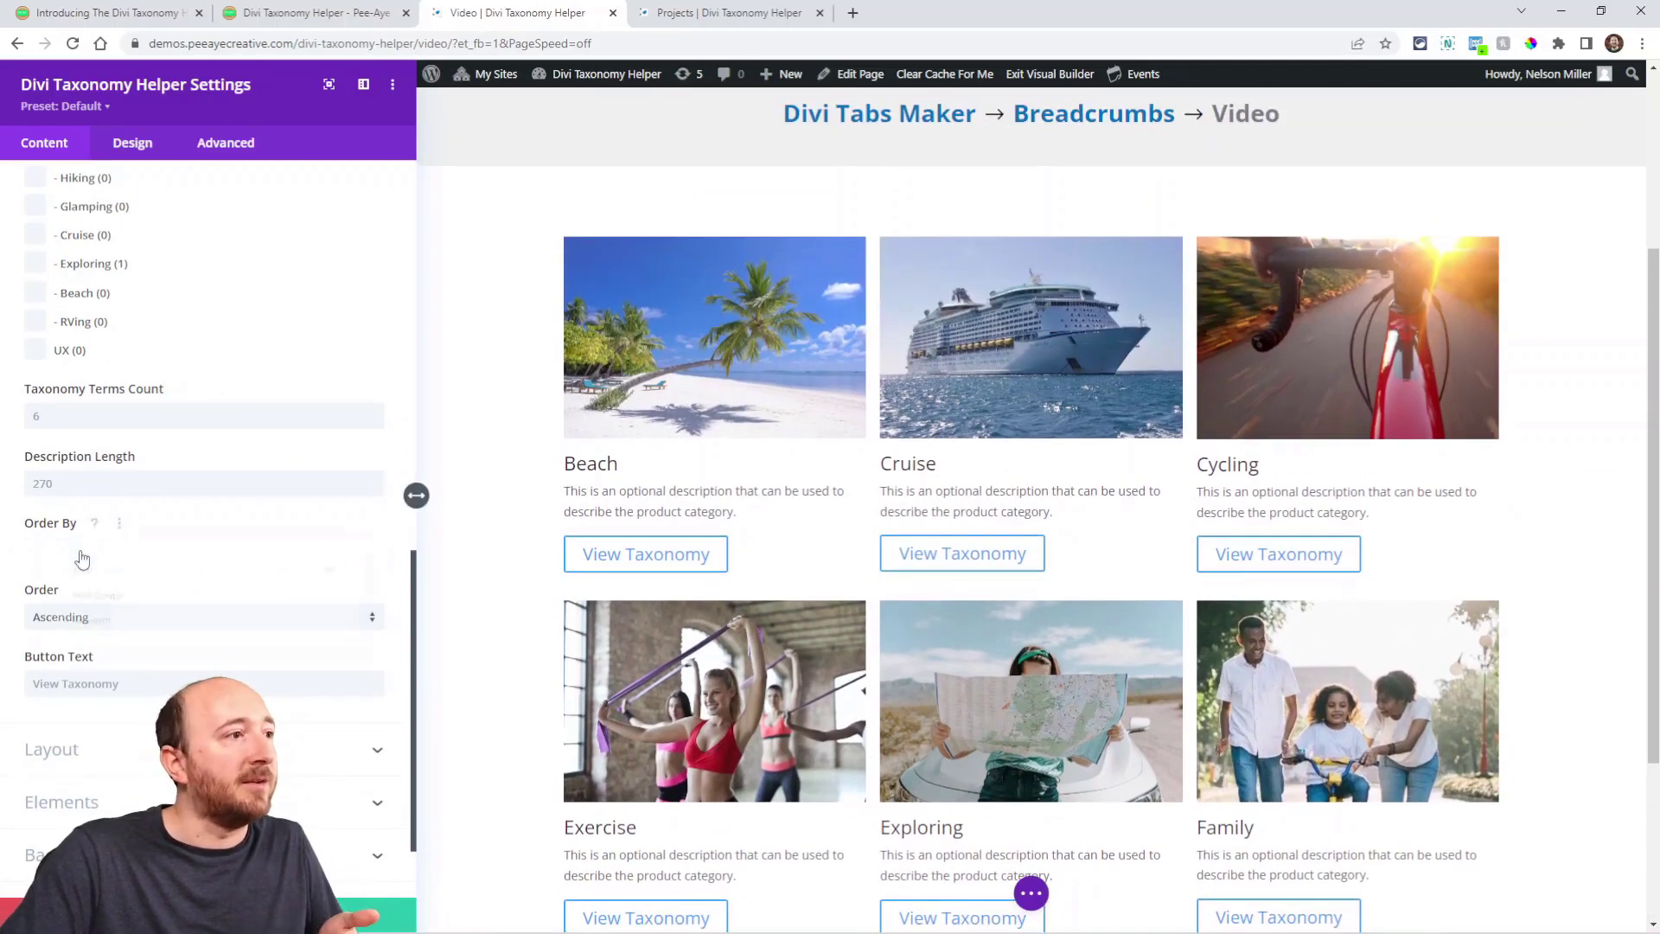
click(211, 564)
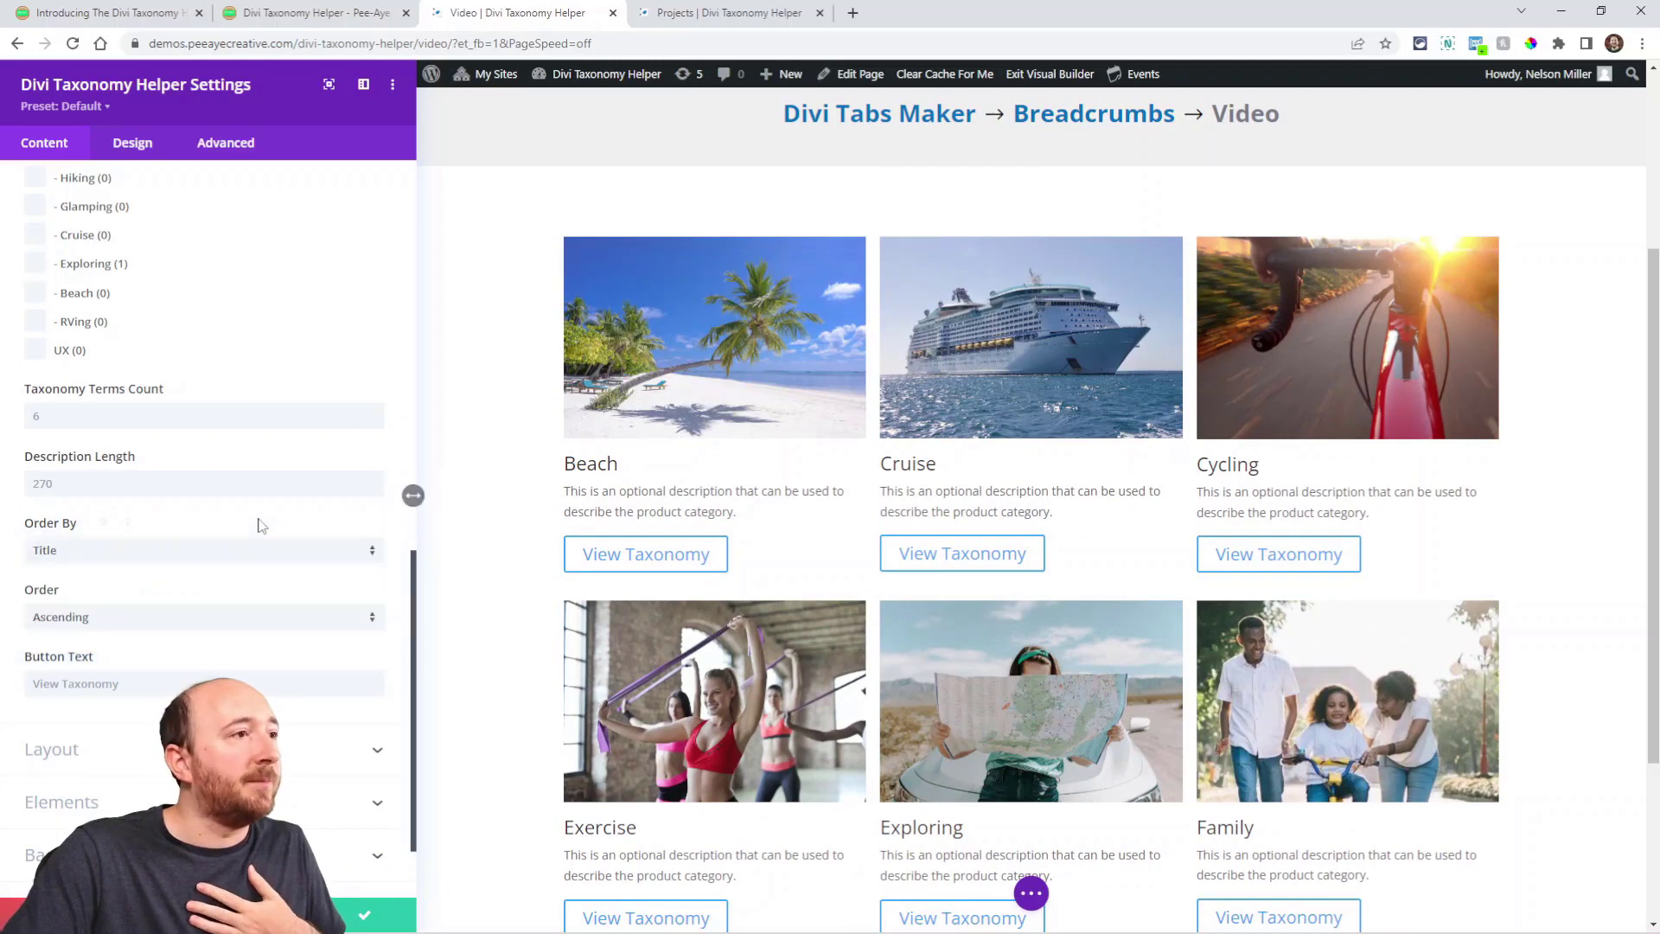
scroll(285, 531, down, 1)
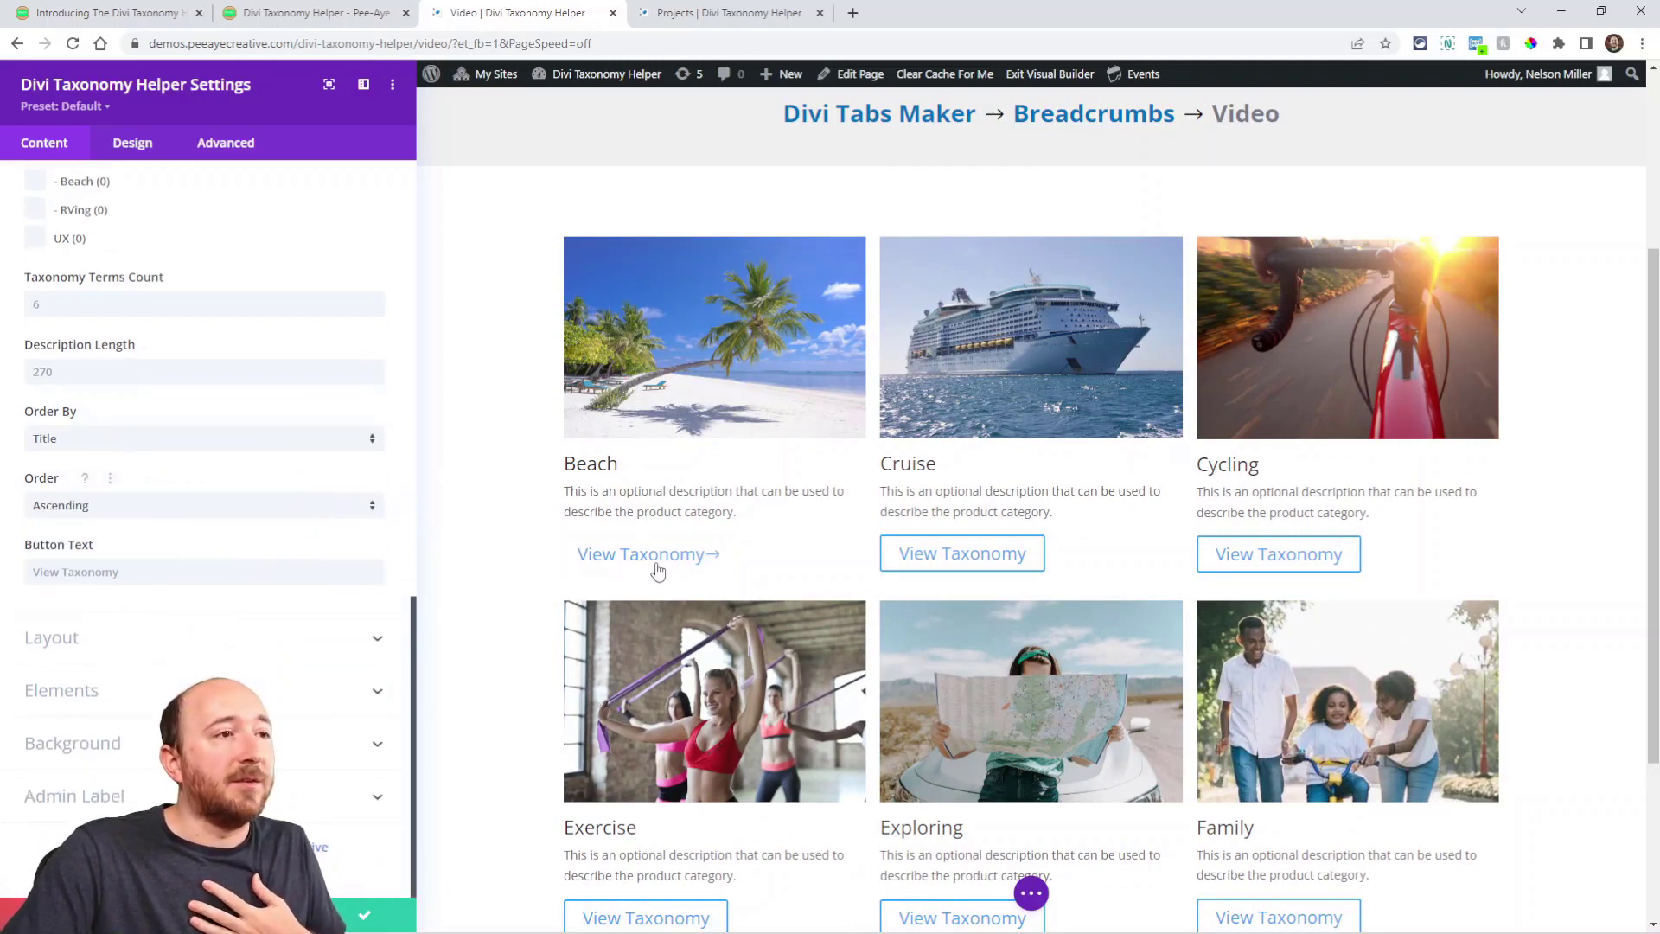
click(156, 577)
text(View Posts)
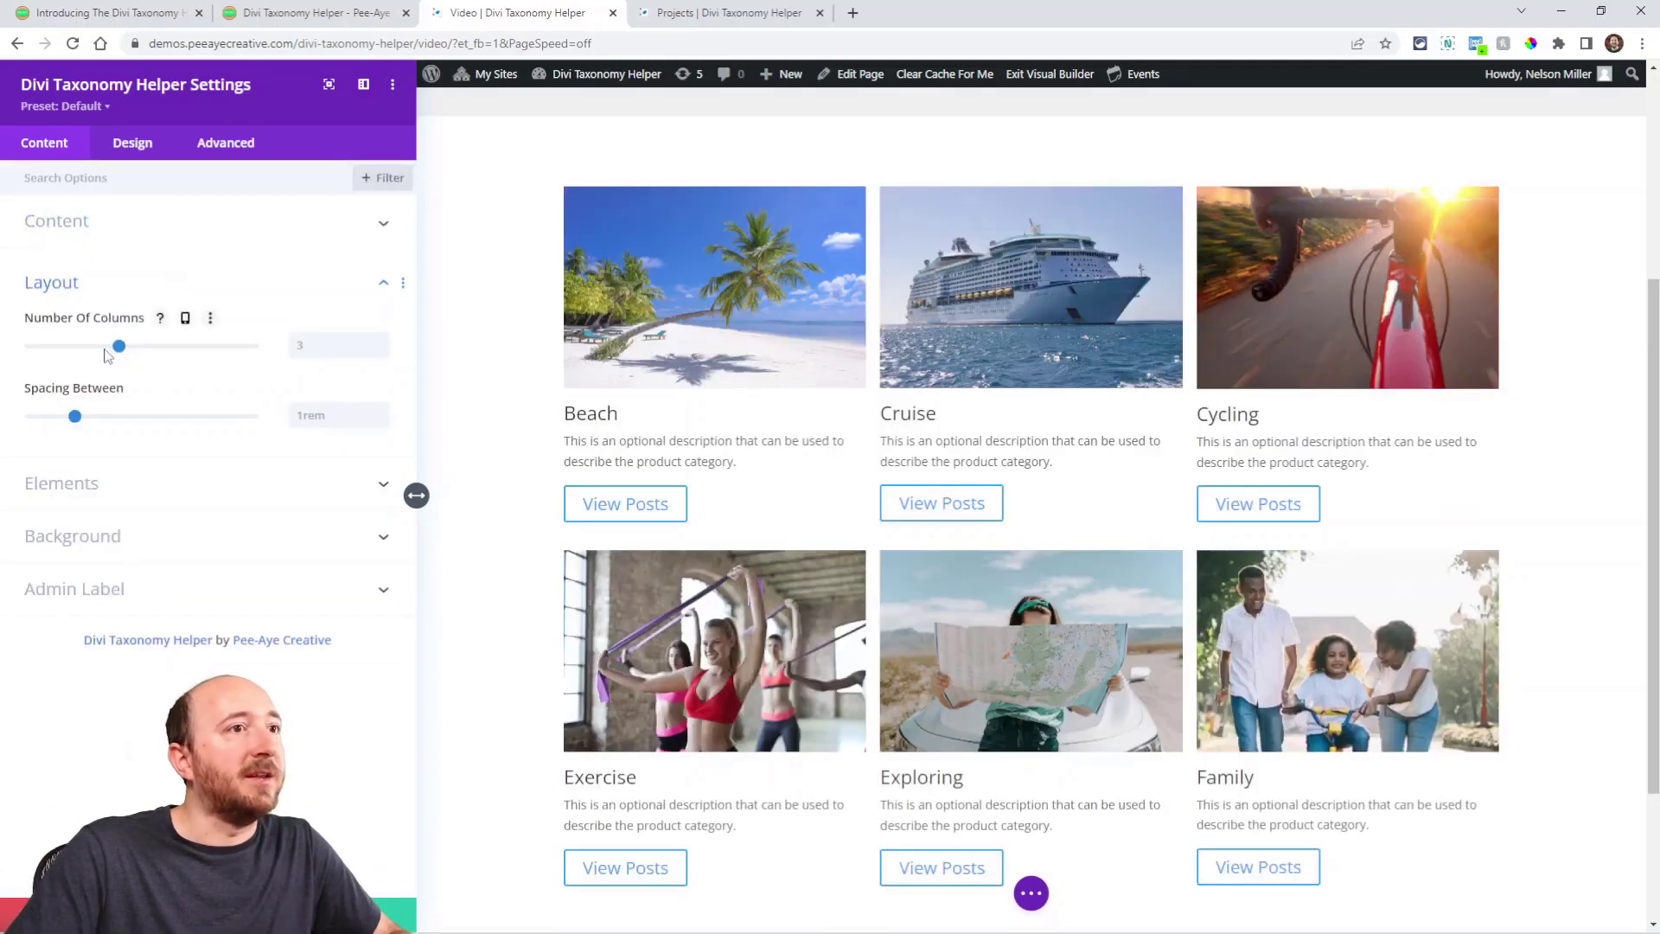
- Set 4 columns with wider spacing, show post counts and pagination, and swap images for icons
drag(121, 347, 162, 346)
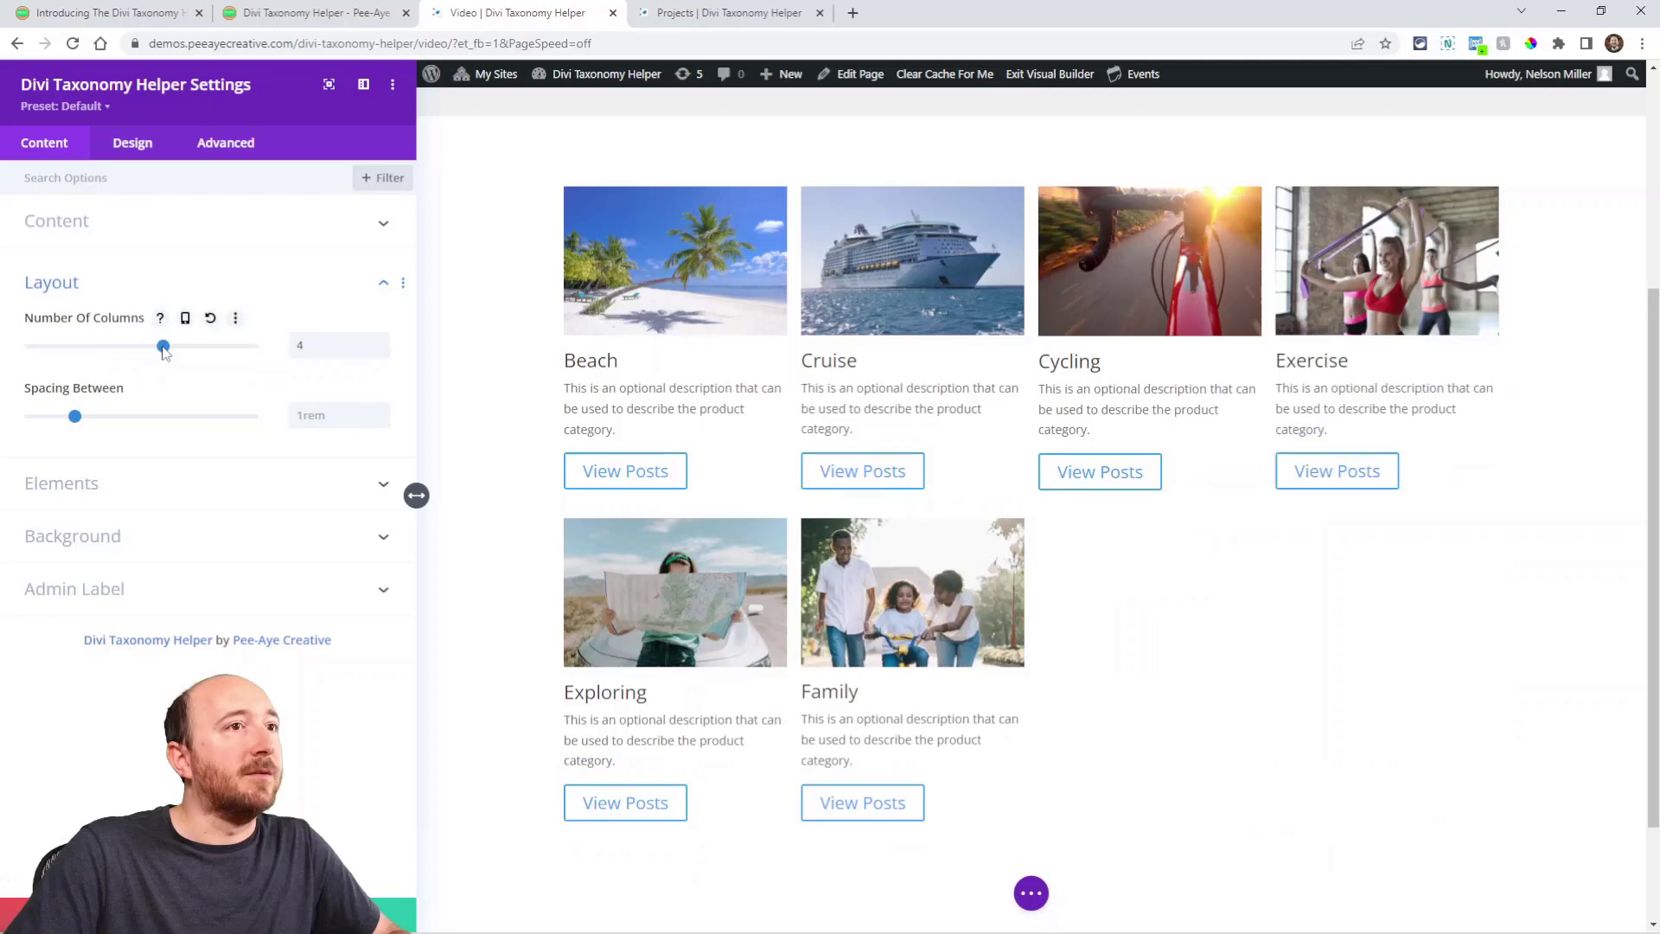
drag(74, 416, 106, 415)
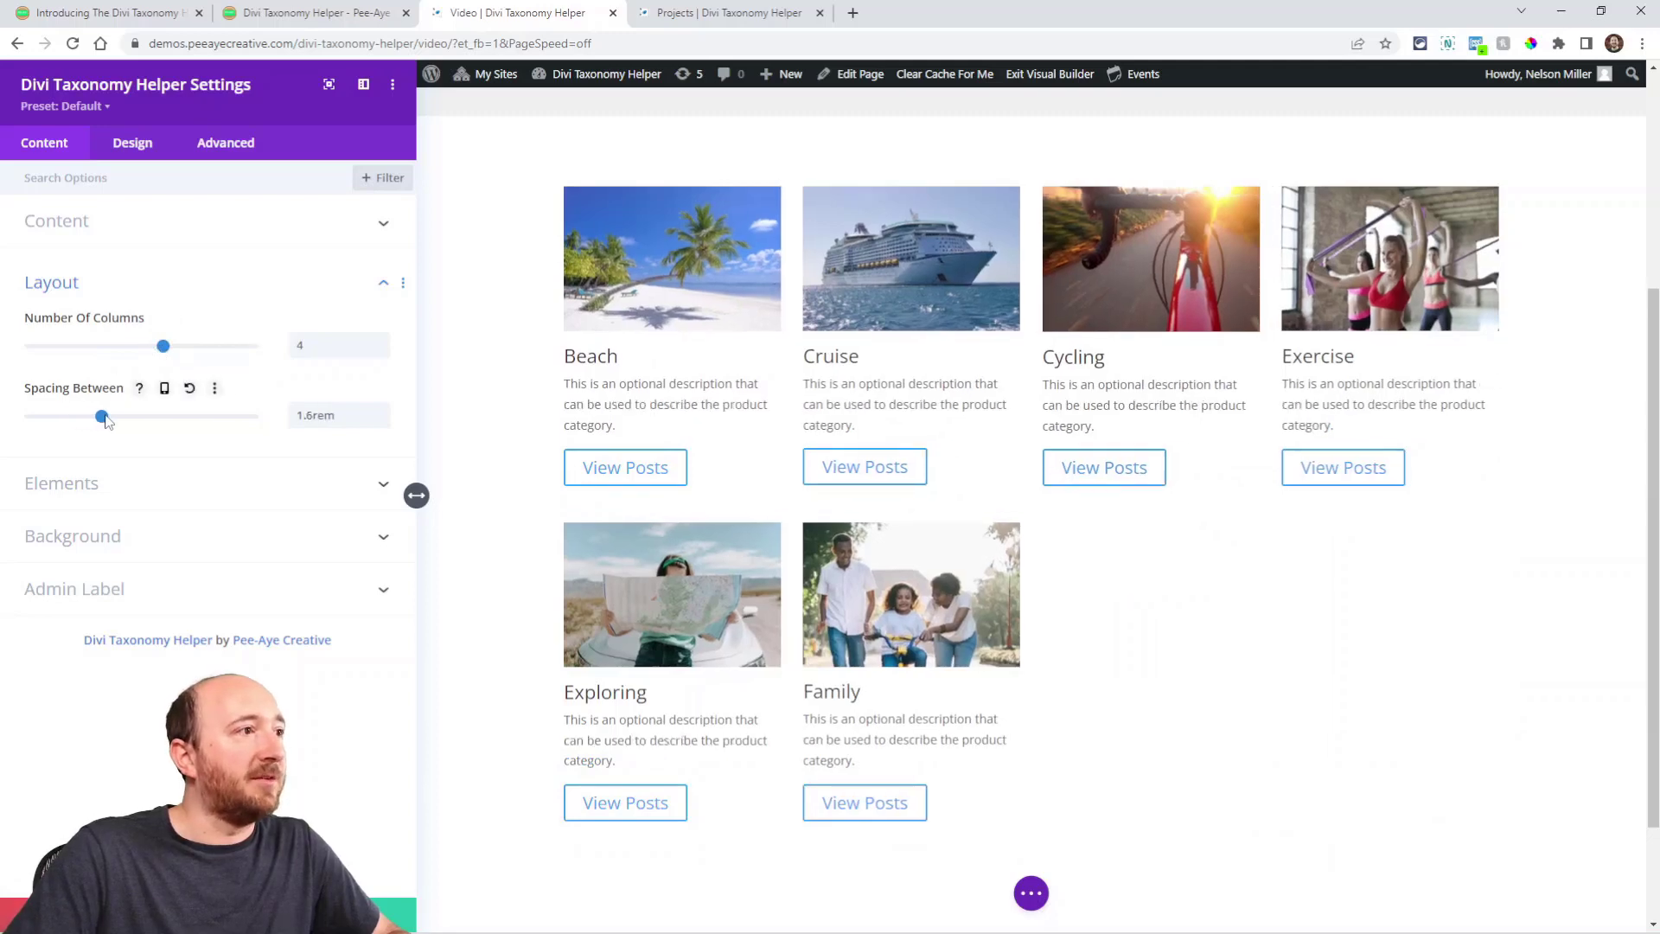
click(95, 484)
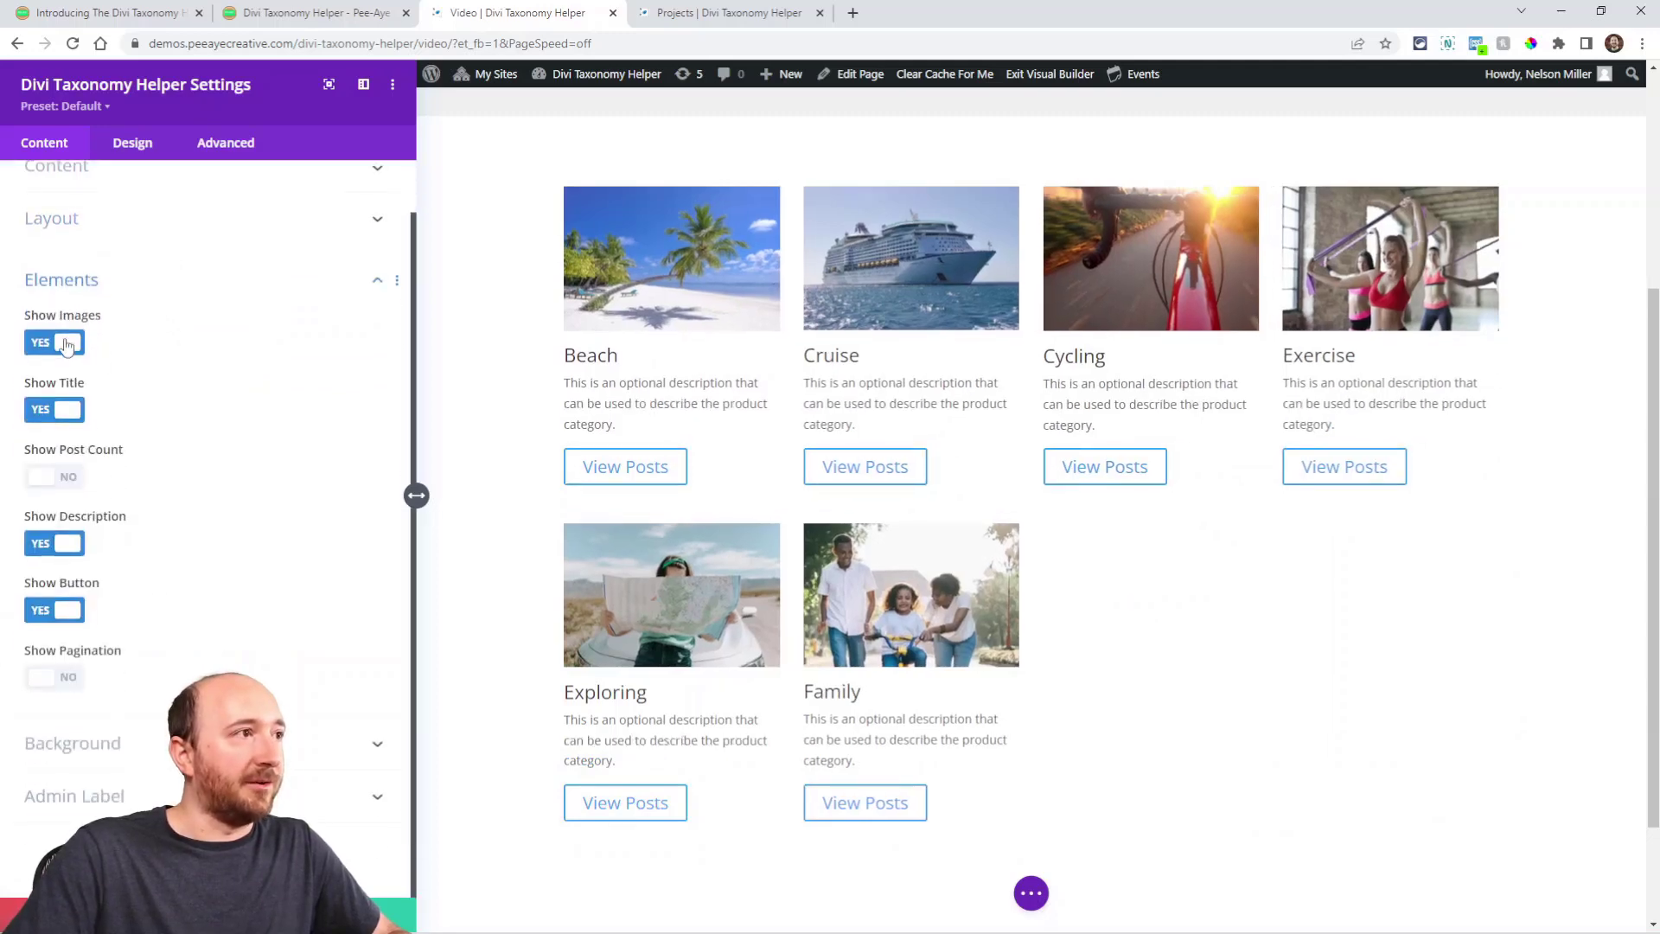
click(46, 483)
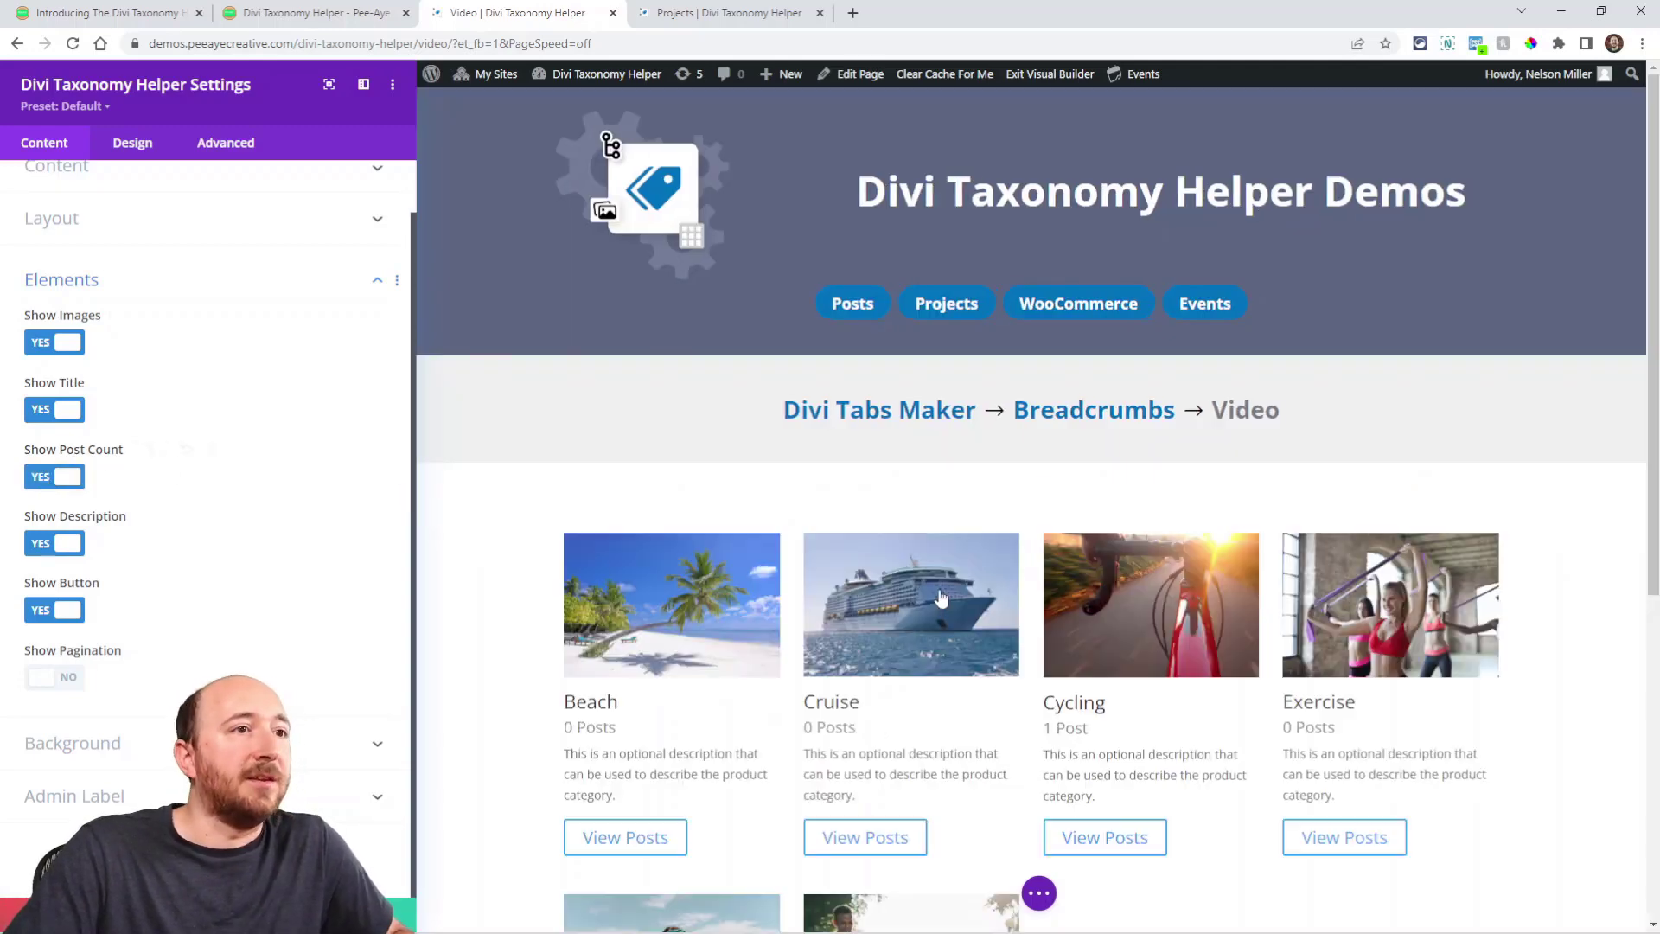
scroll(909, 556, down, 2)
click(53, 677)
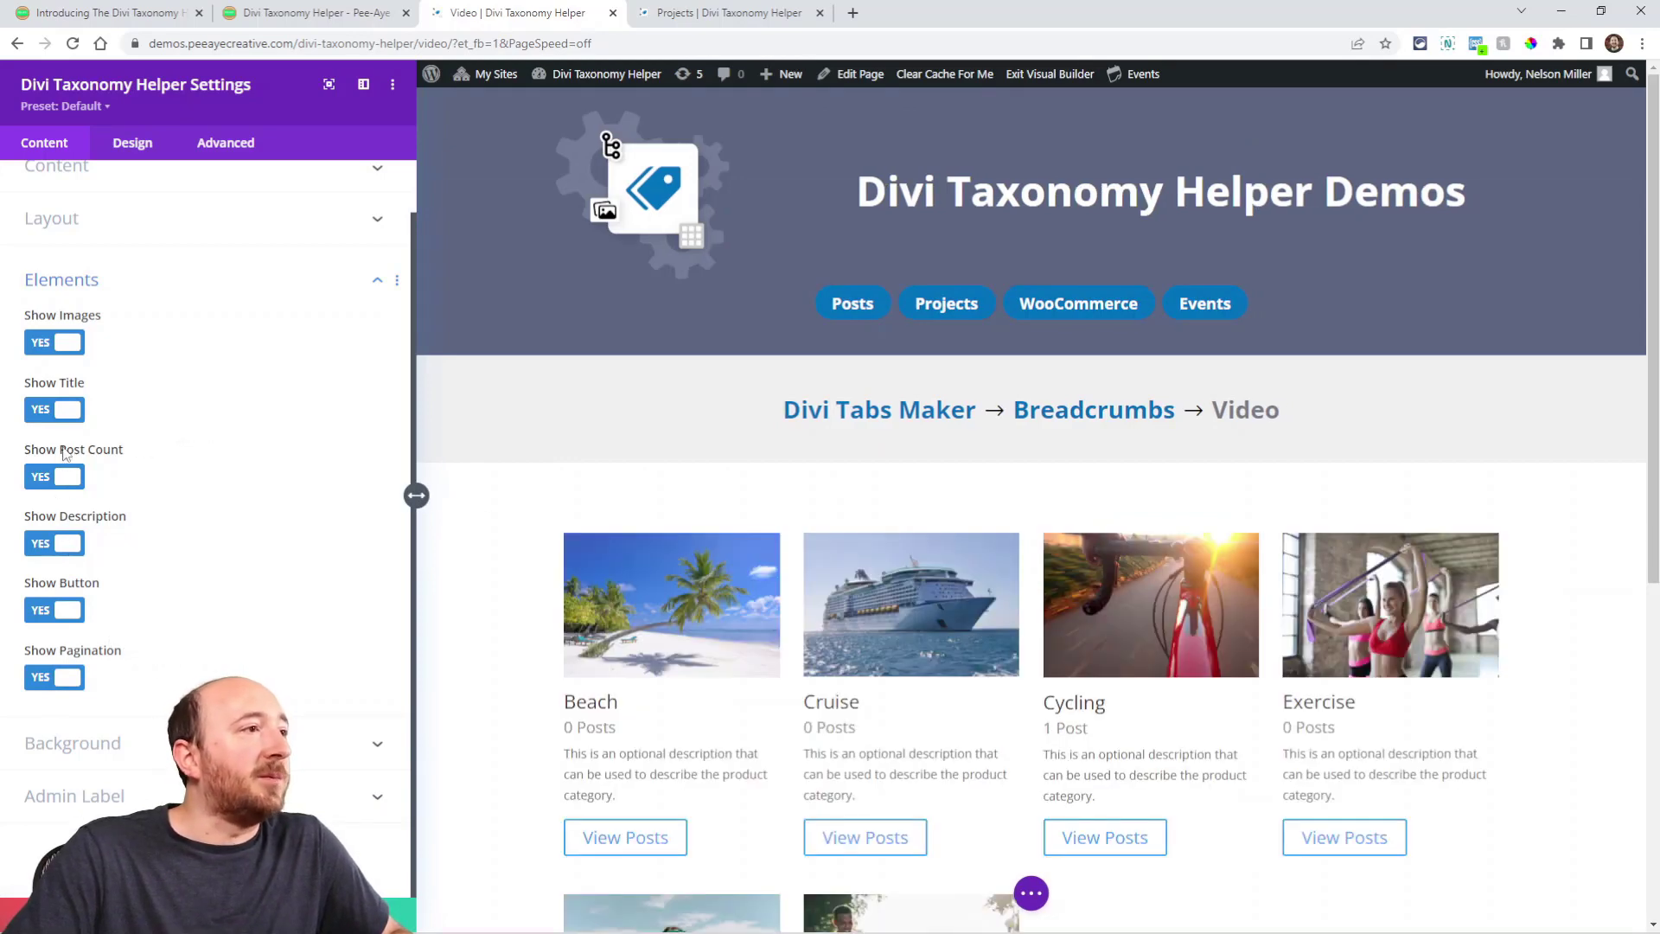
click(56, 344)
click(47, 410)
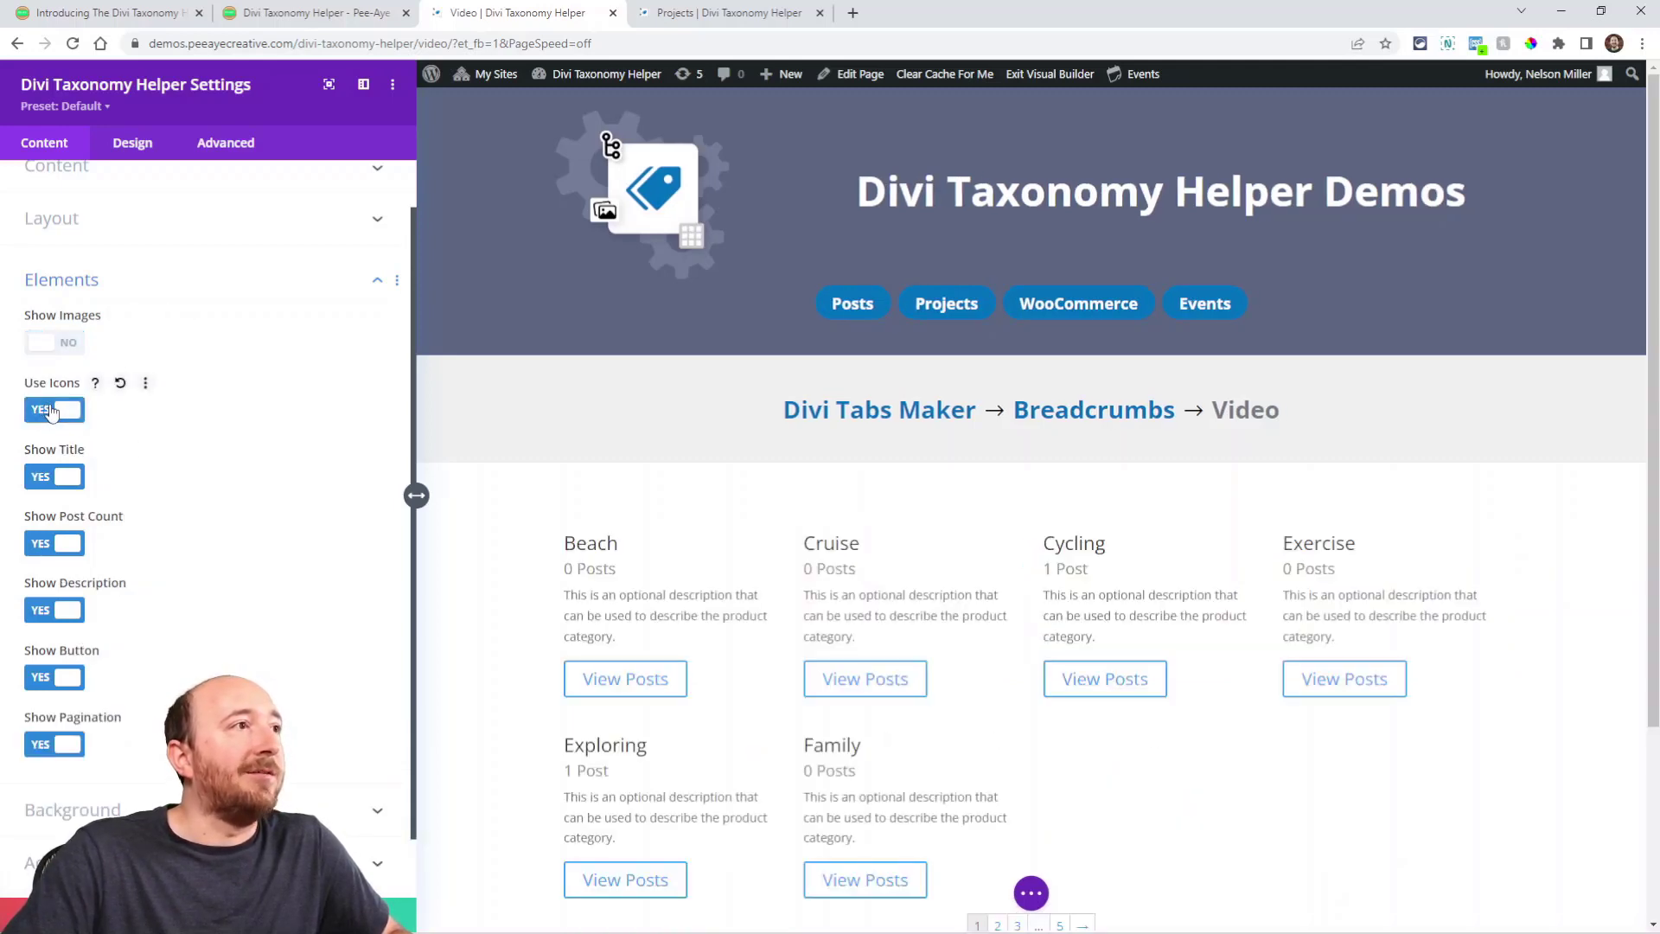
- Review the Images styling options in the grid's Design settings
click(133, 143)
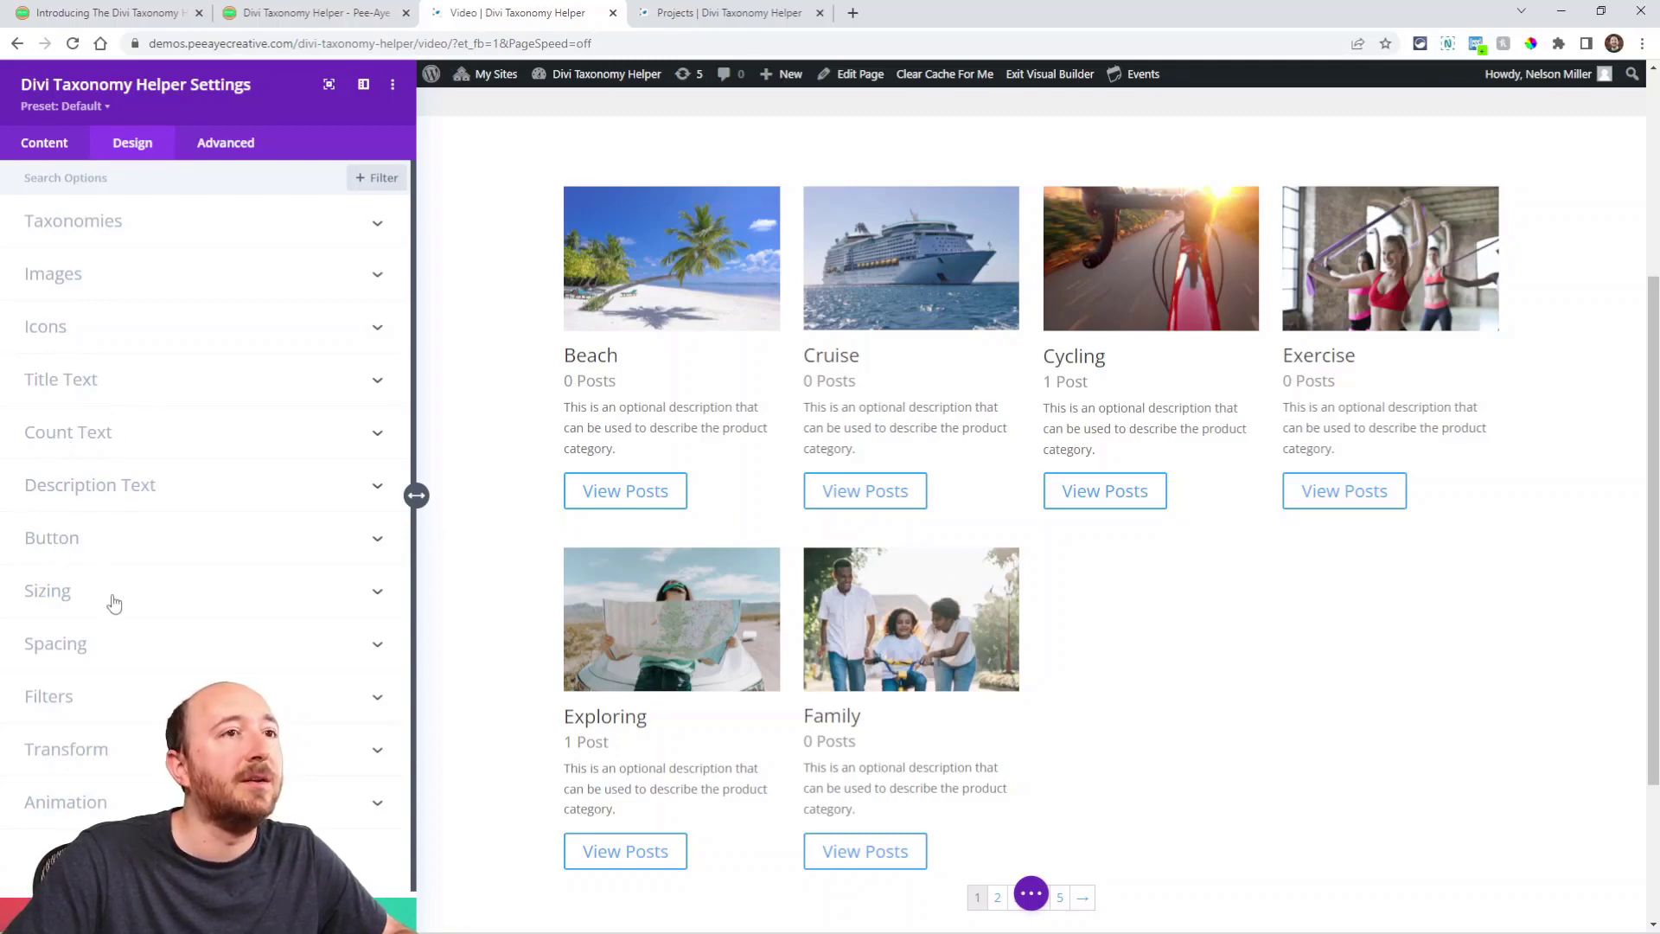
click(79, 275)
scroll(216, 415, down, 5)
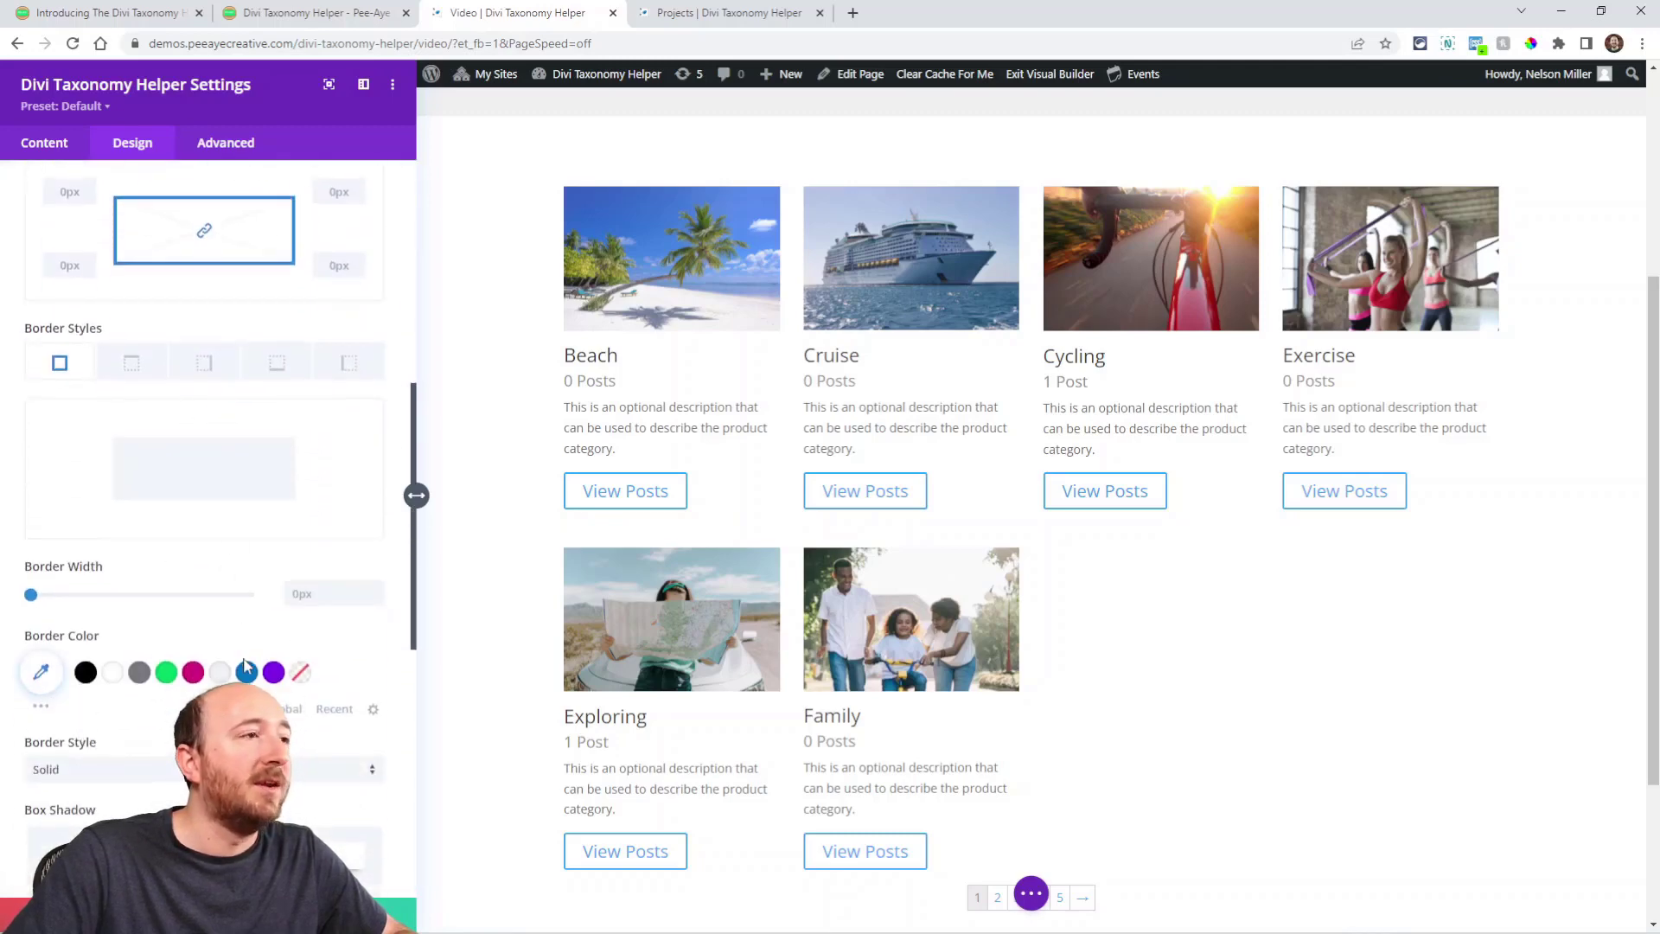
scroll(257, 598, up, 5)
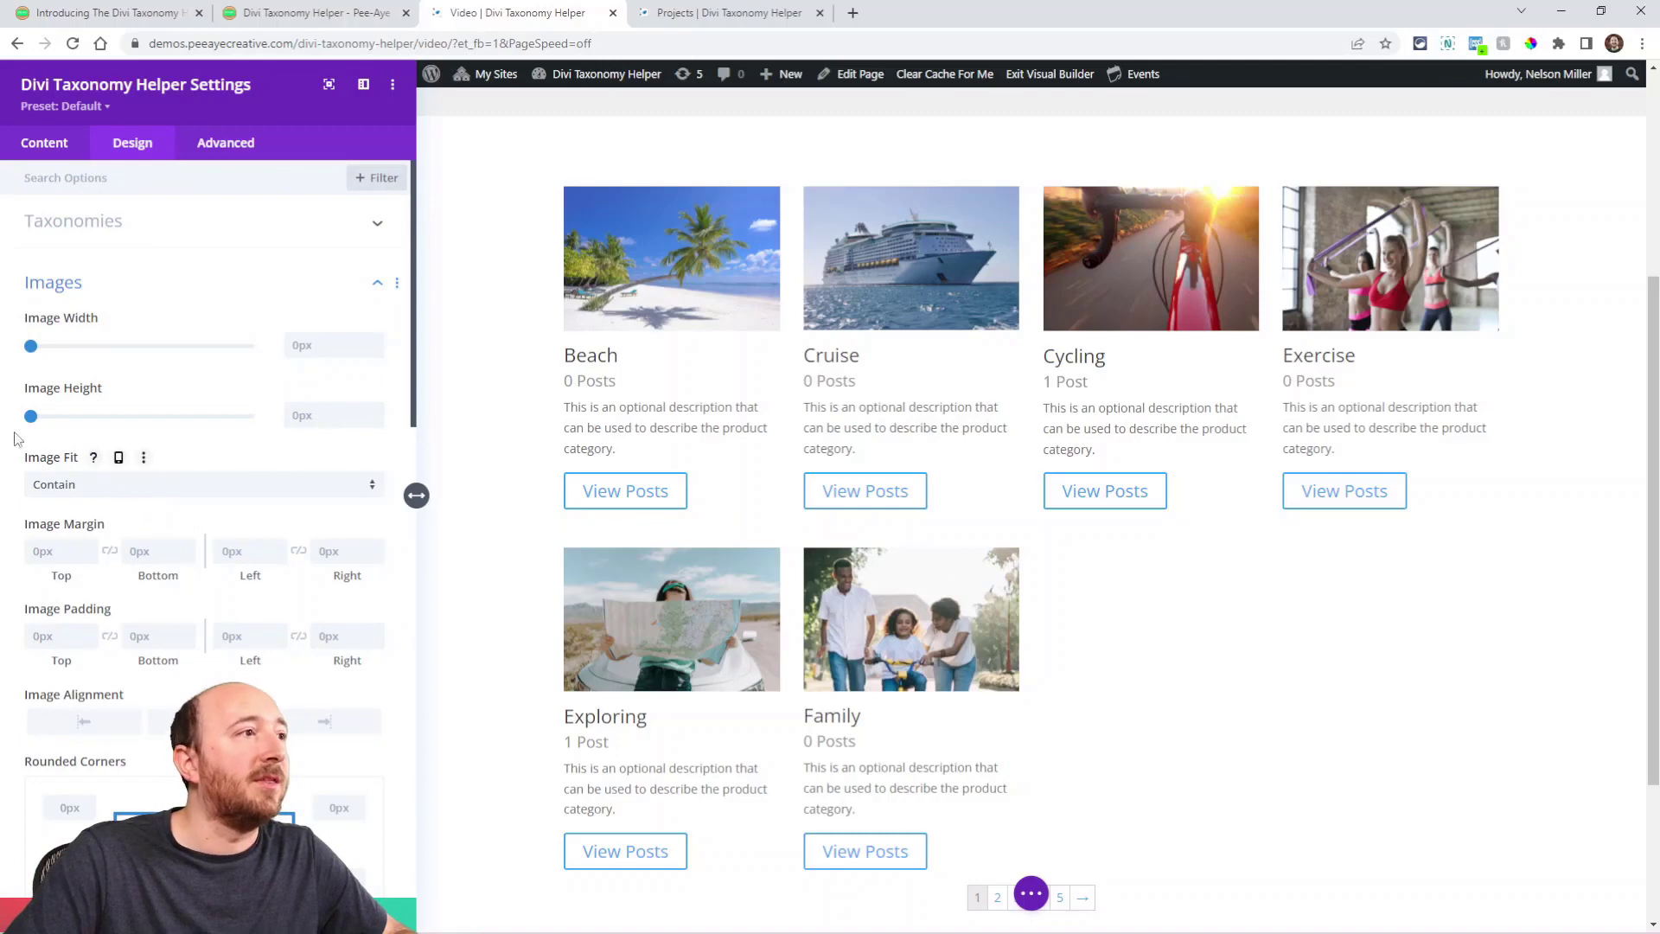
- Review the Taxonomies card styling options, then view the Projects demo page
click(64, 237)
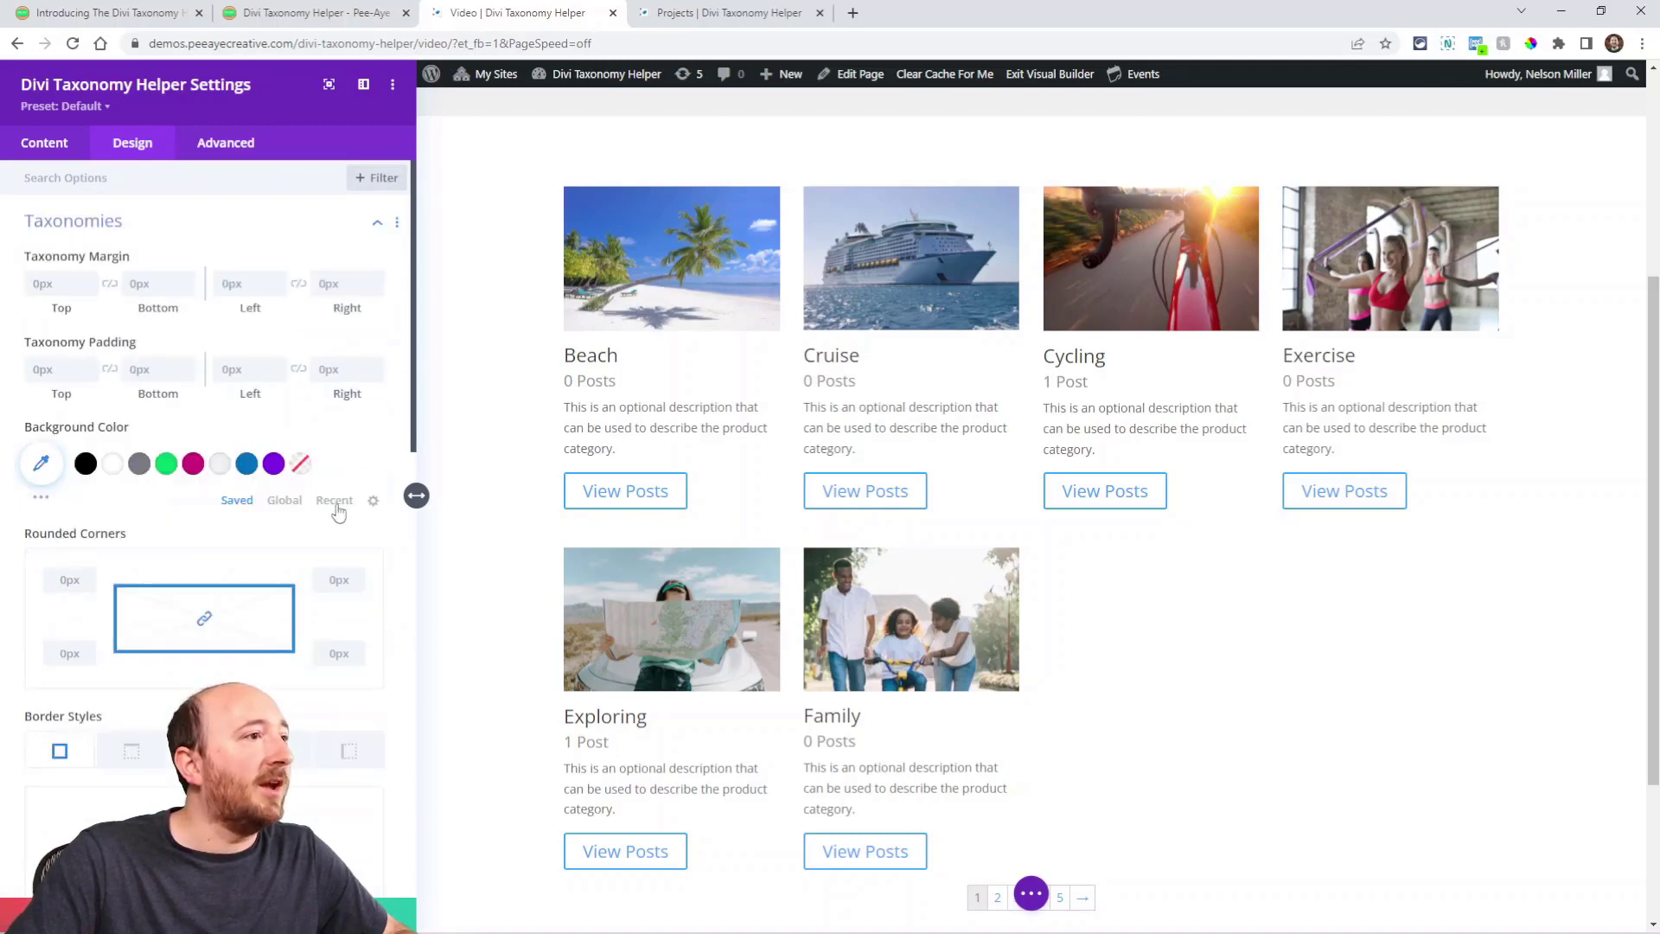
scroll(222, 566, down, 6)
scroll(201, 501, down, 3)
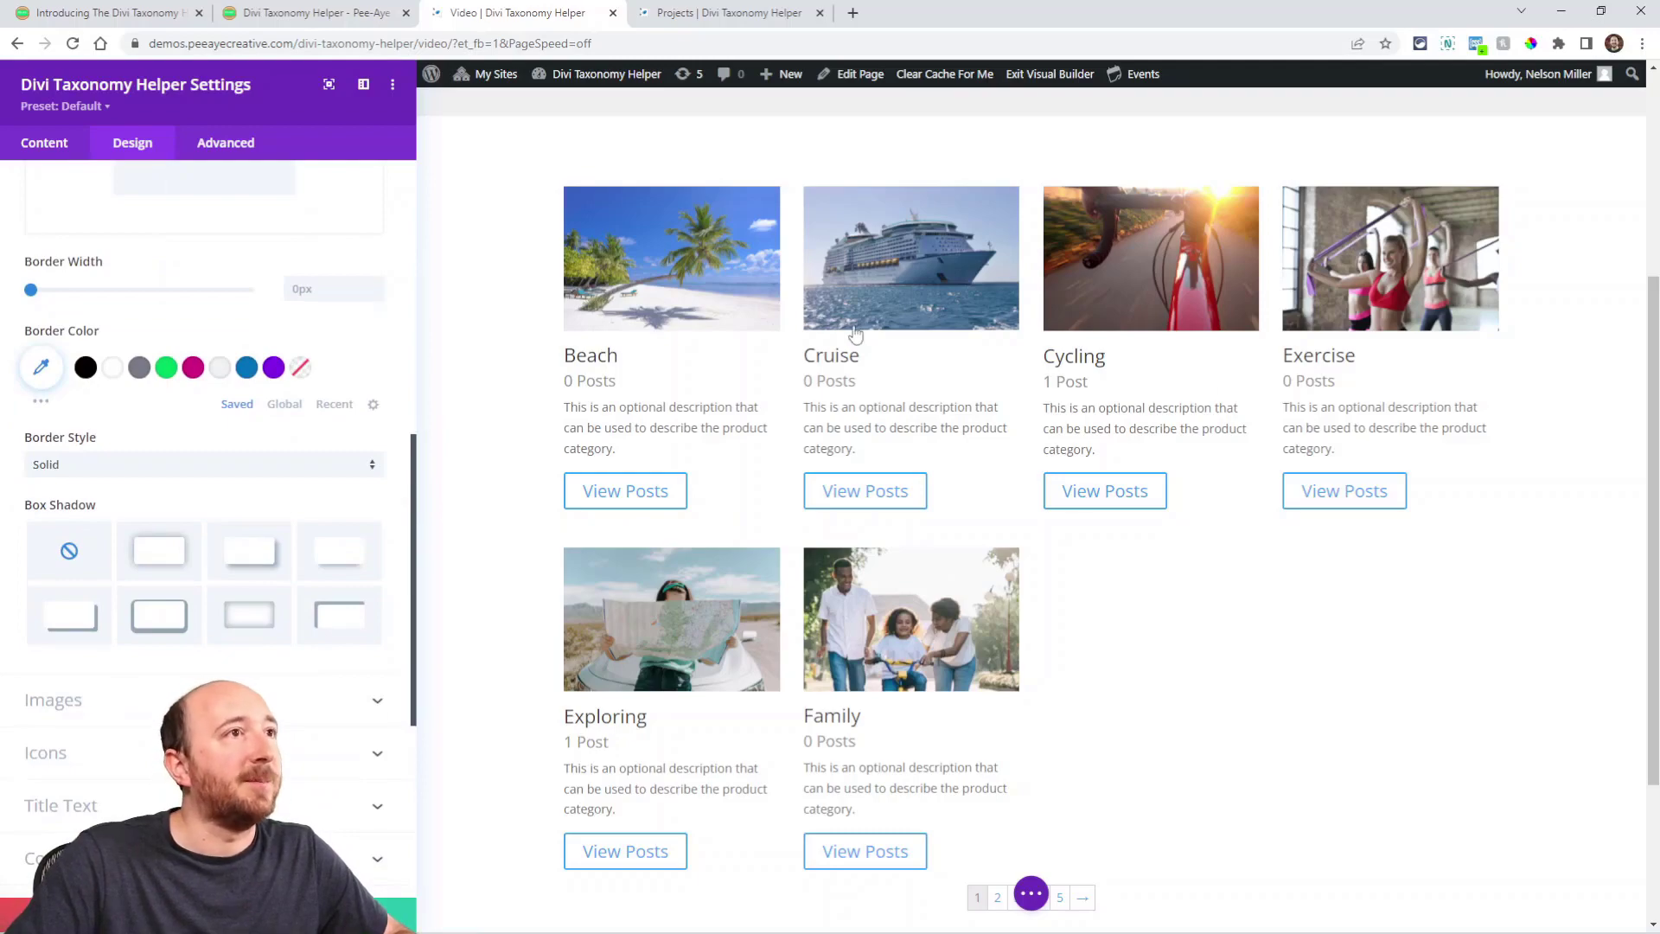
key(ctrl+Tab)
scroll(966, 292, down, 10)
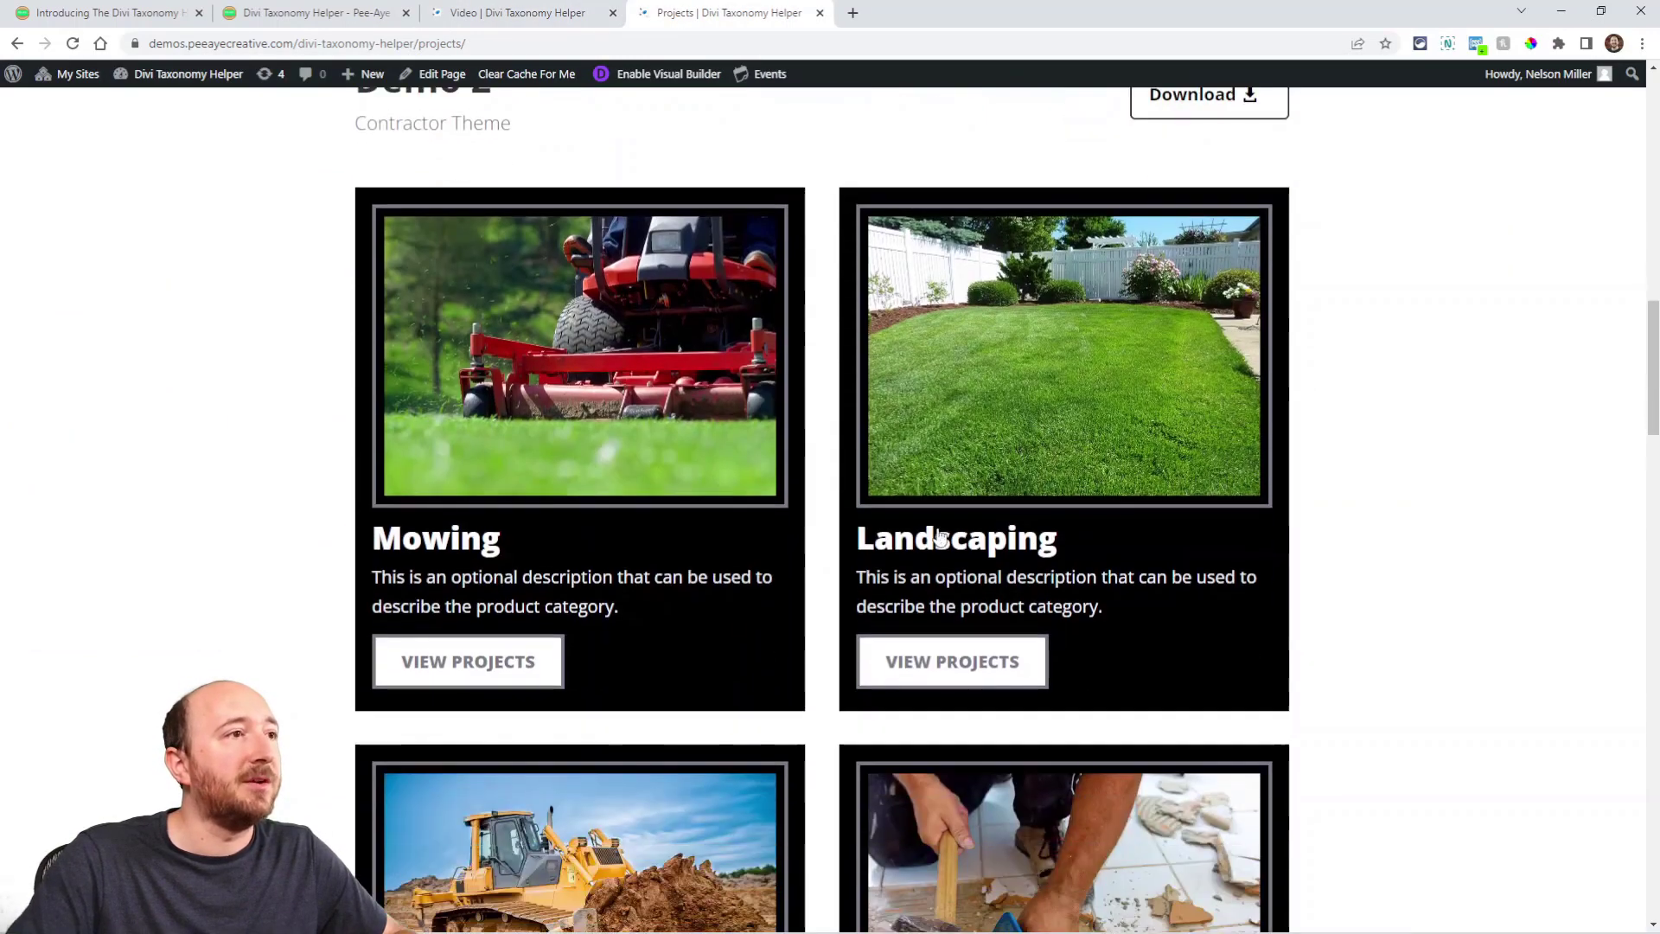
scroll(1216, 554, down, 1)
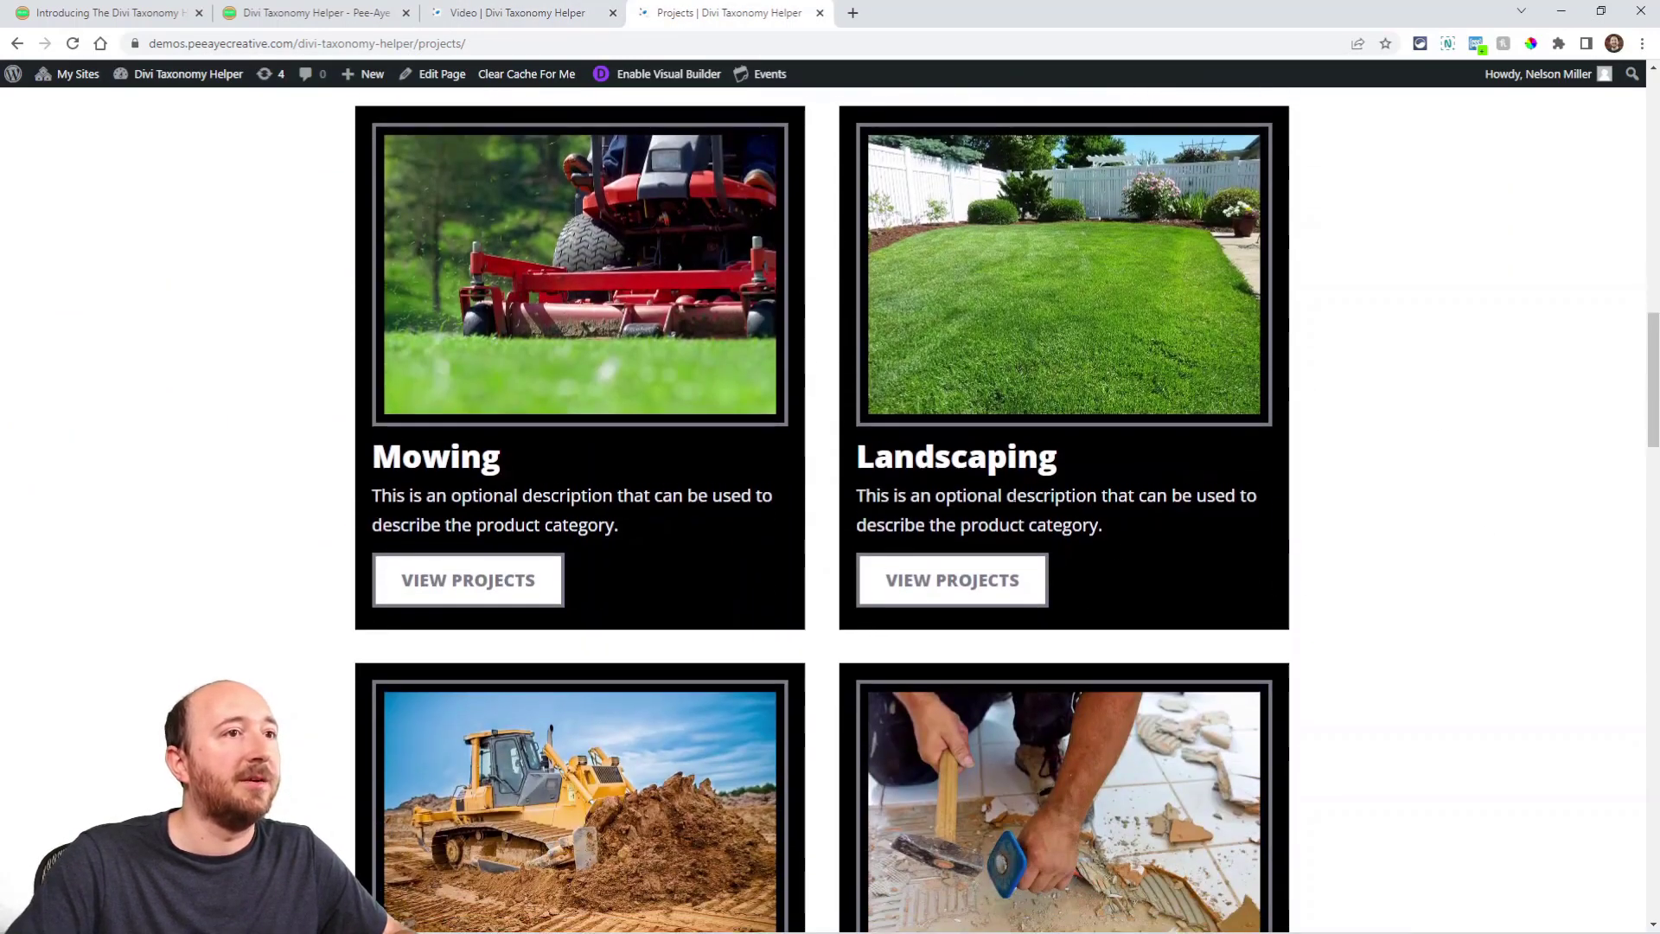
scroll(1119, 438, up, 1)
scroll(1315, 492, down, 12)
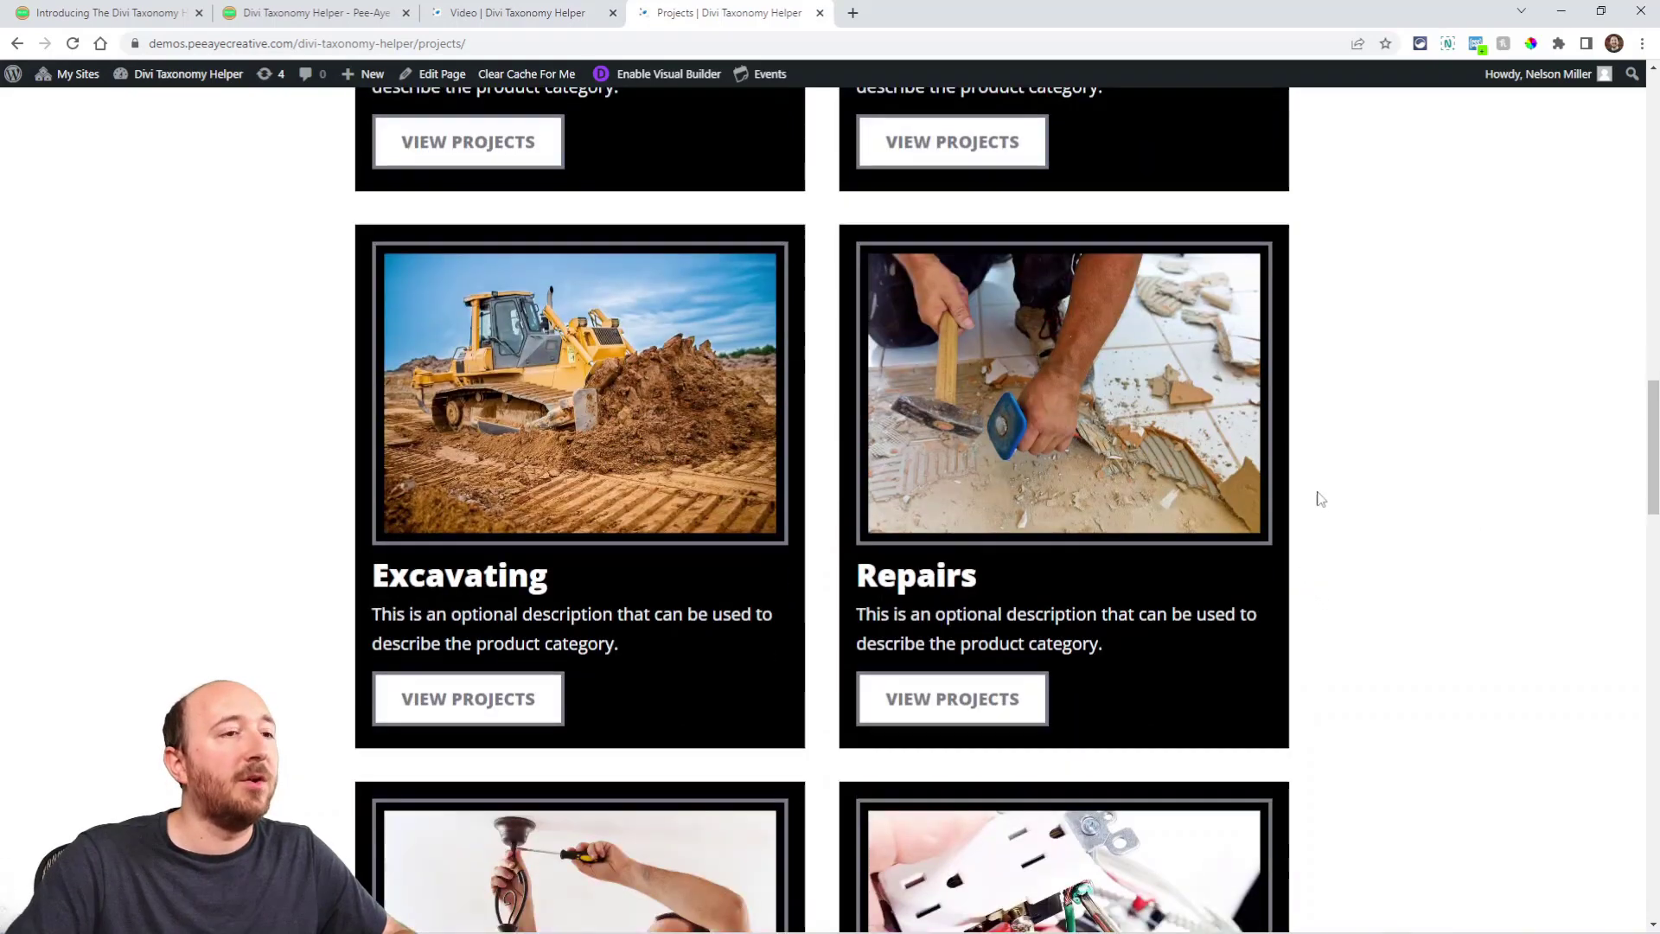
scroll(1336, 498, down, 18)
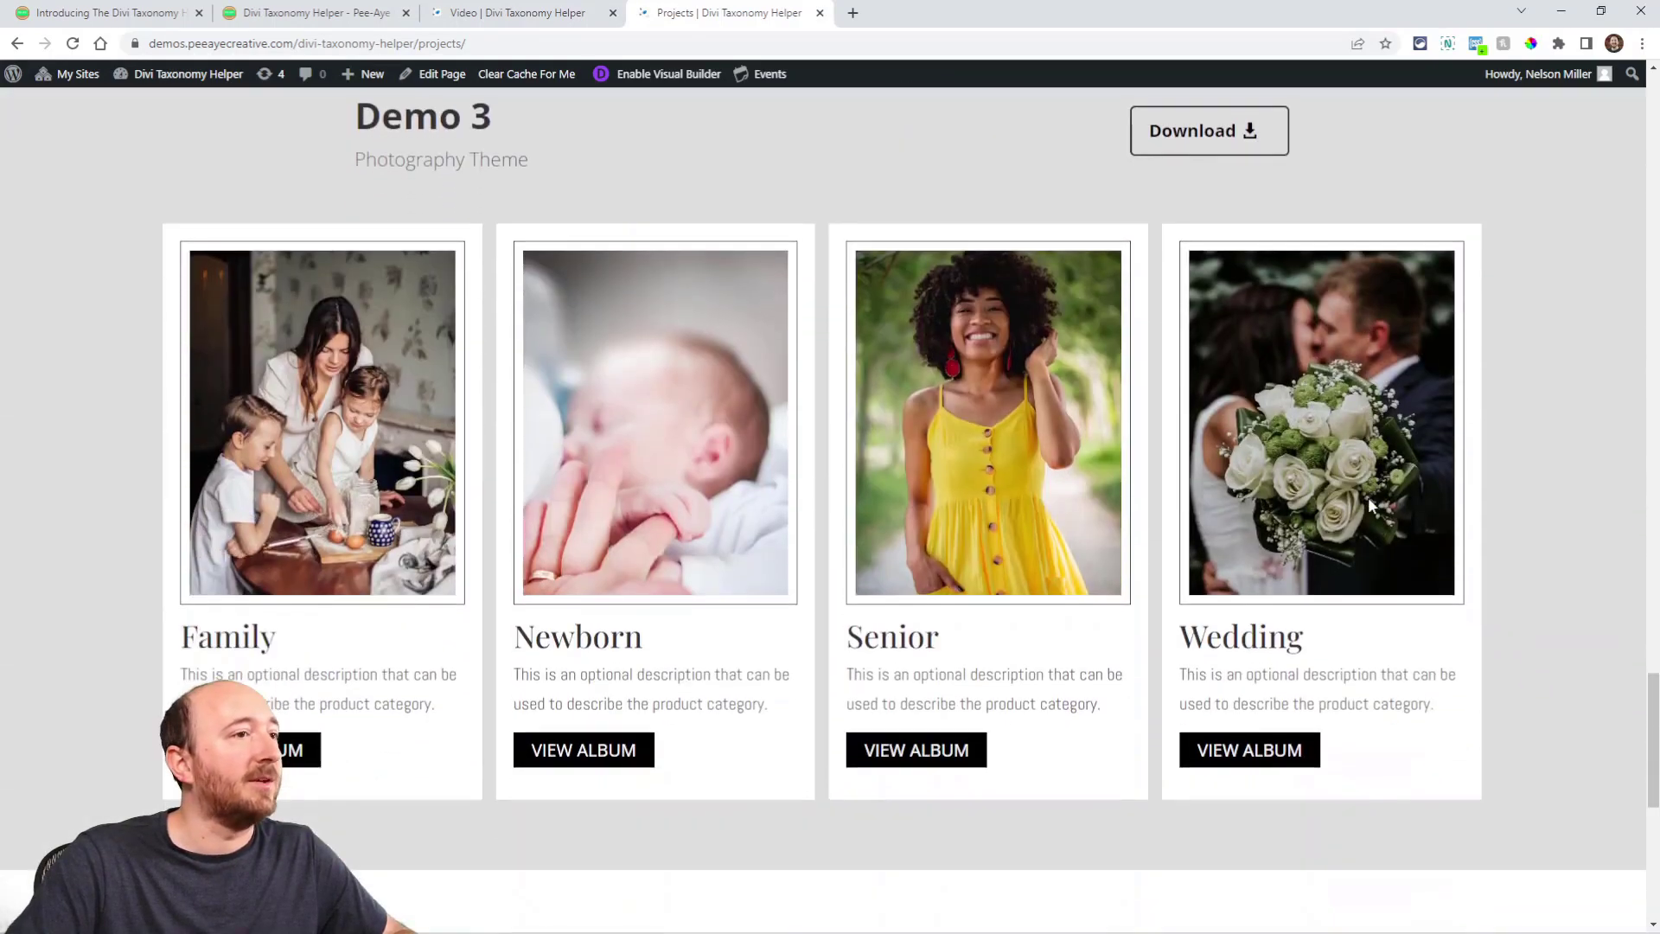